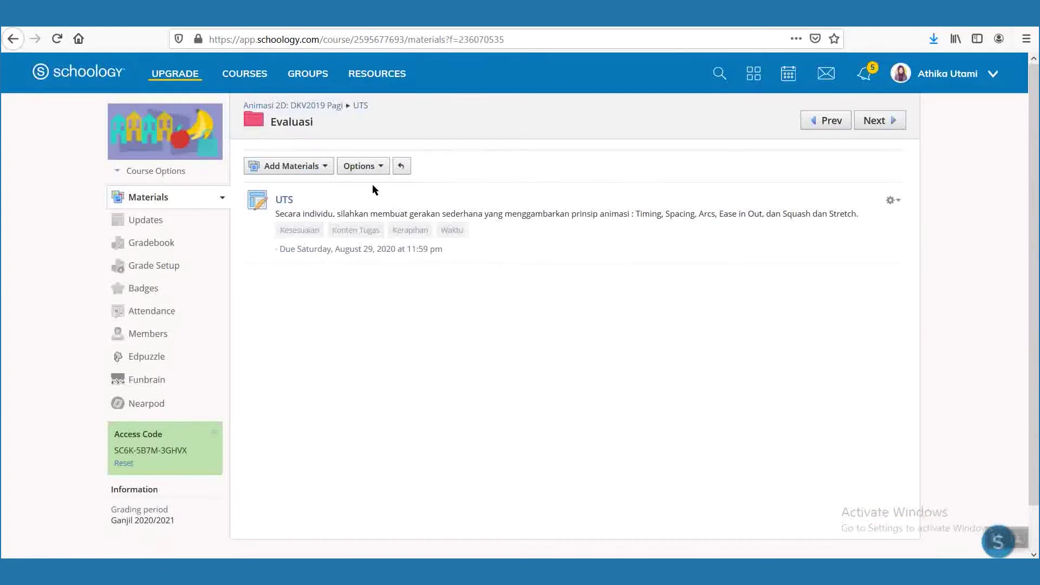
Unpublish the UTS assignment, then bring up the Add Materials list.
click(893, 200)
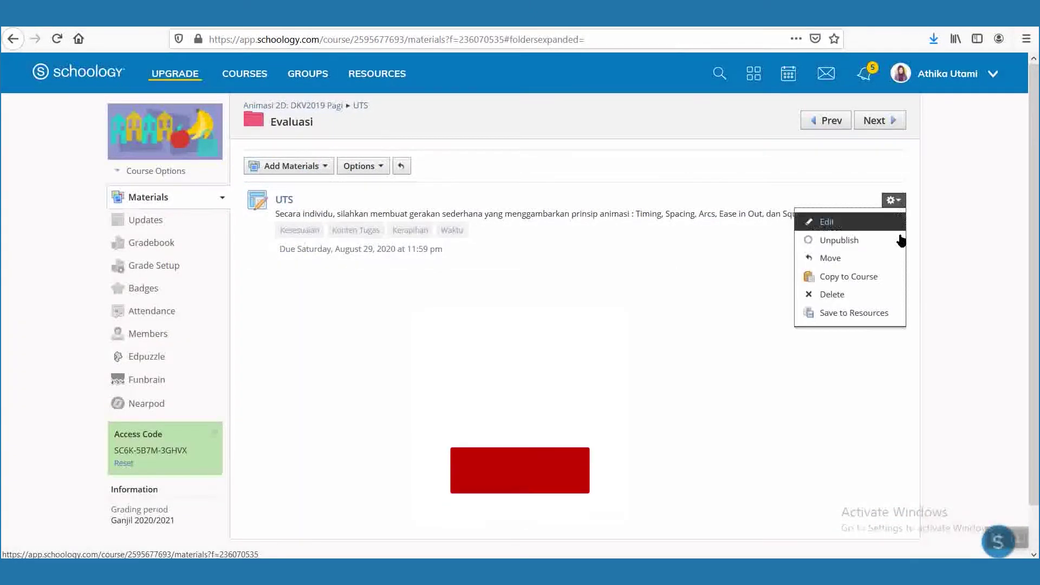
click(849, 228)
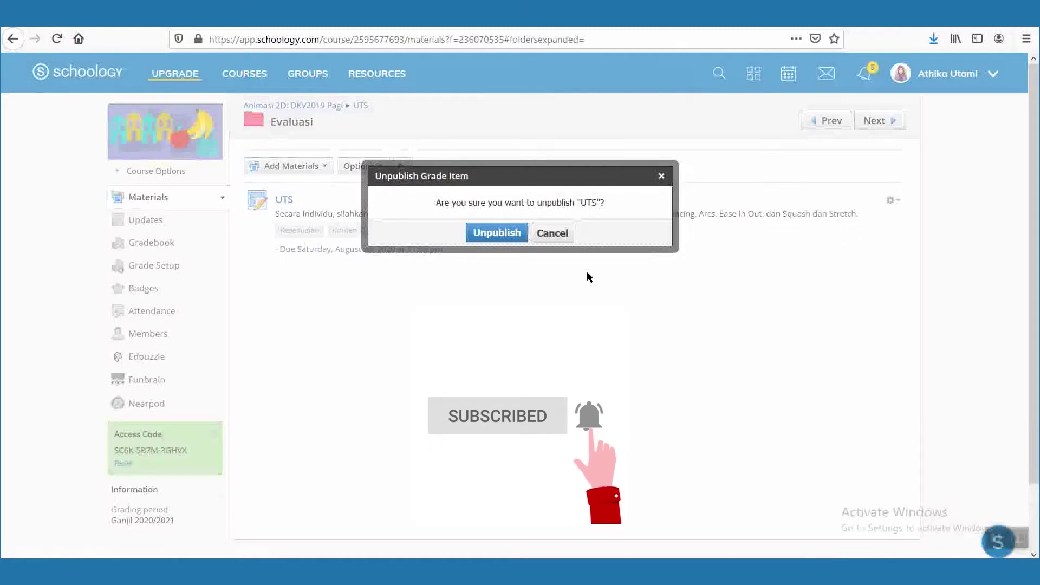
click(515, 234)
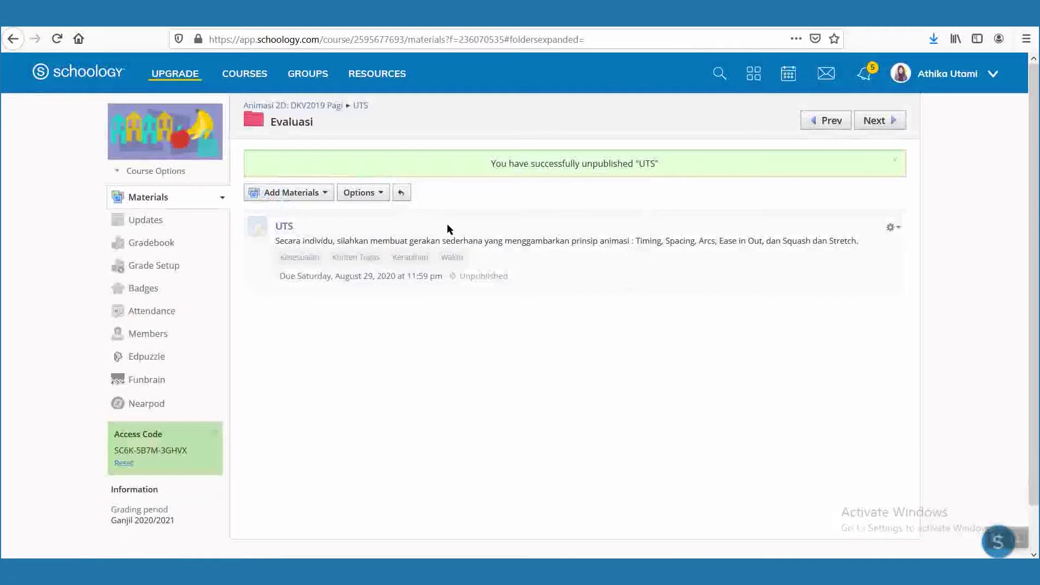
click(321, 196)
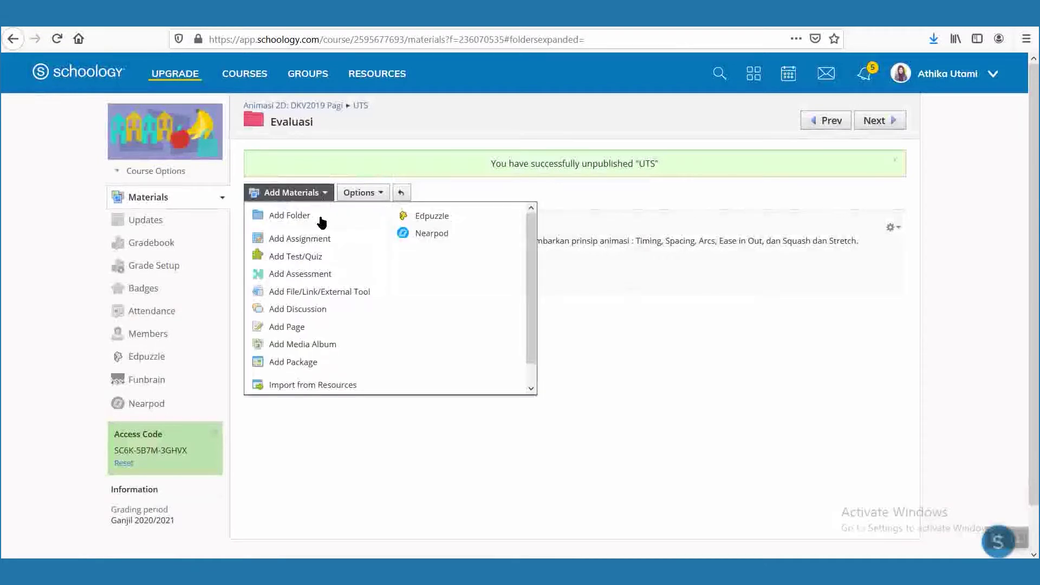
Start a new assessment named UTS, due August 15, with submissions enabled.
click(340, 277)
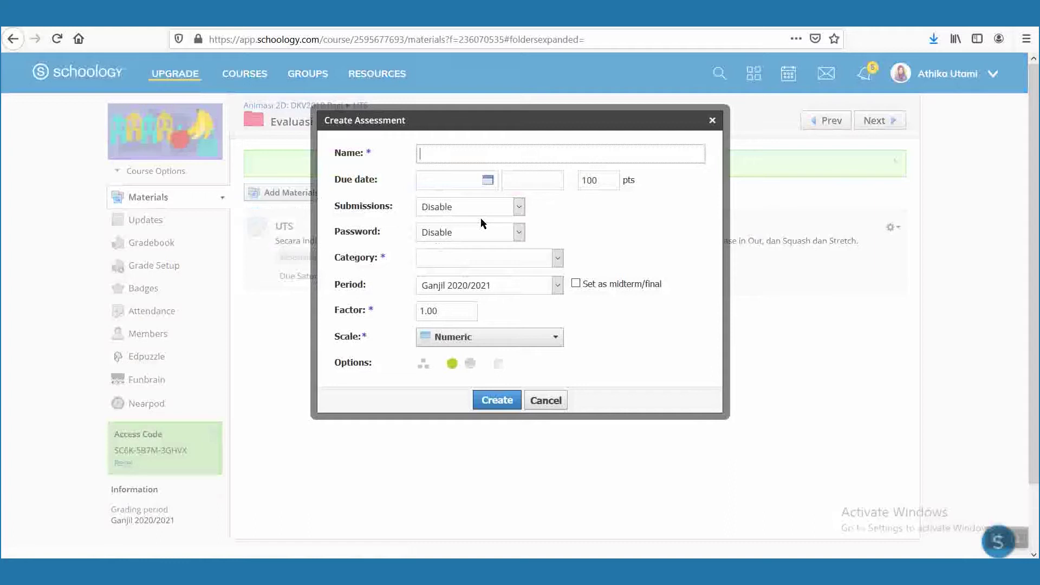
text(UTS)
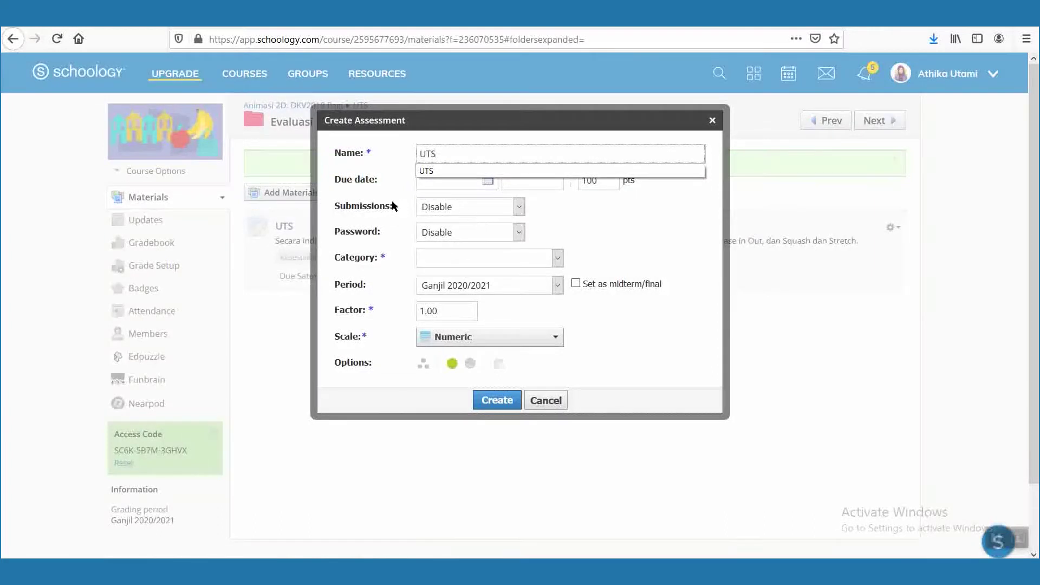
click(444, 183)
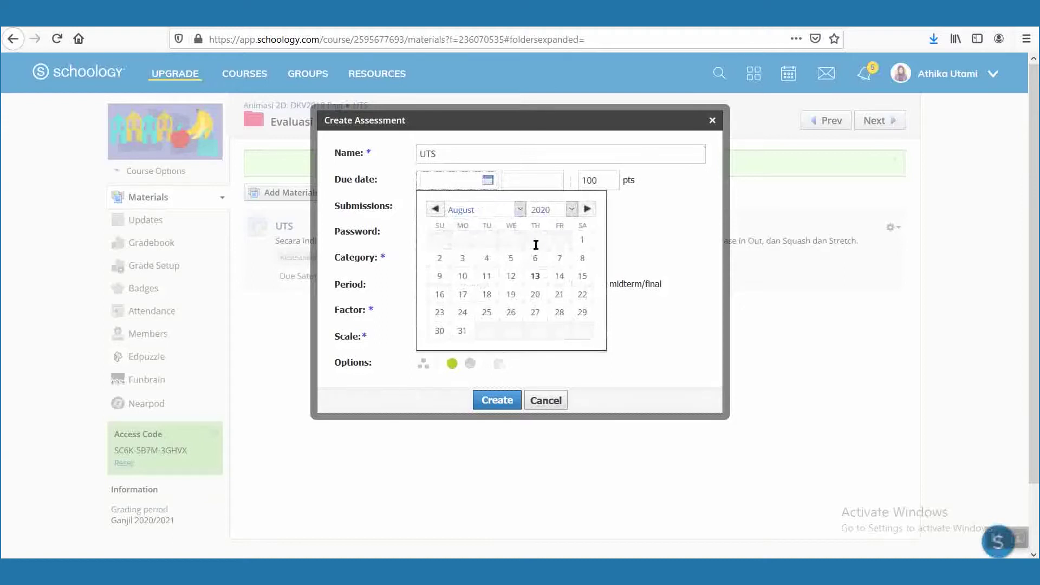
click(581, 277)
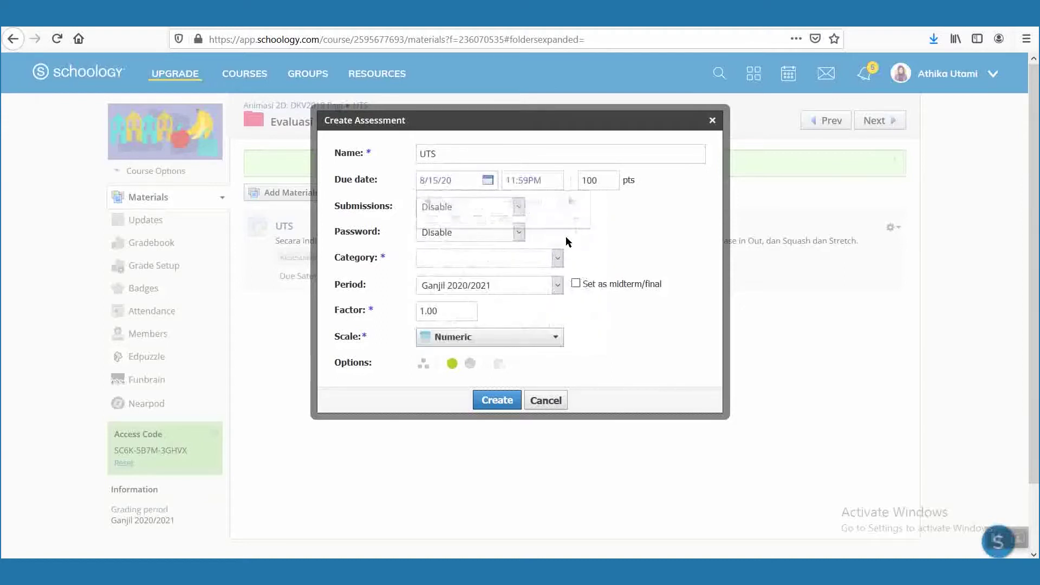
click(517, 206)
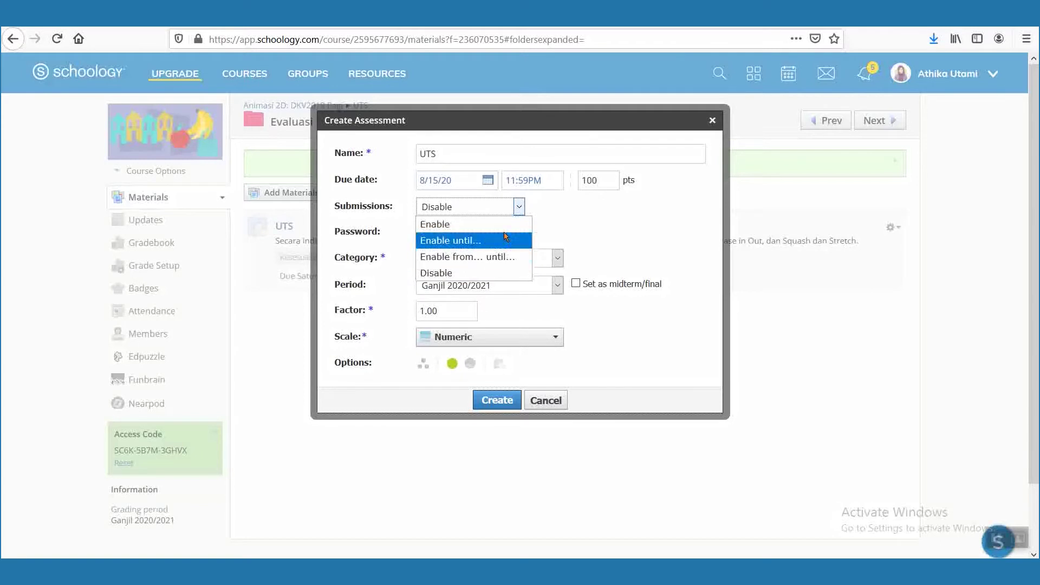
click(500, 223)
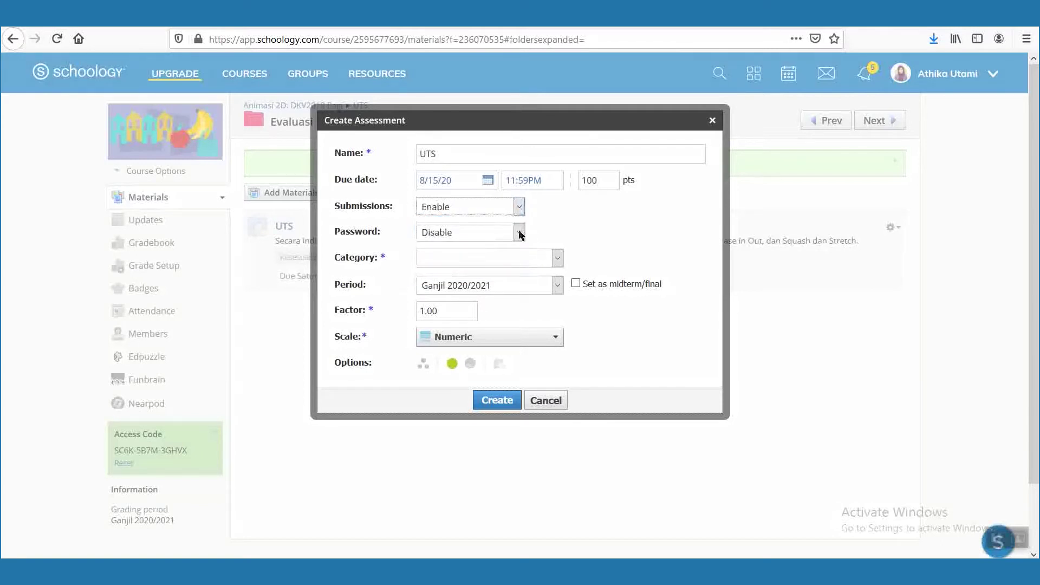
Turn on password protection and enter the assessment password.
click(519, 233)
click(505, 265)
click(481, 247)
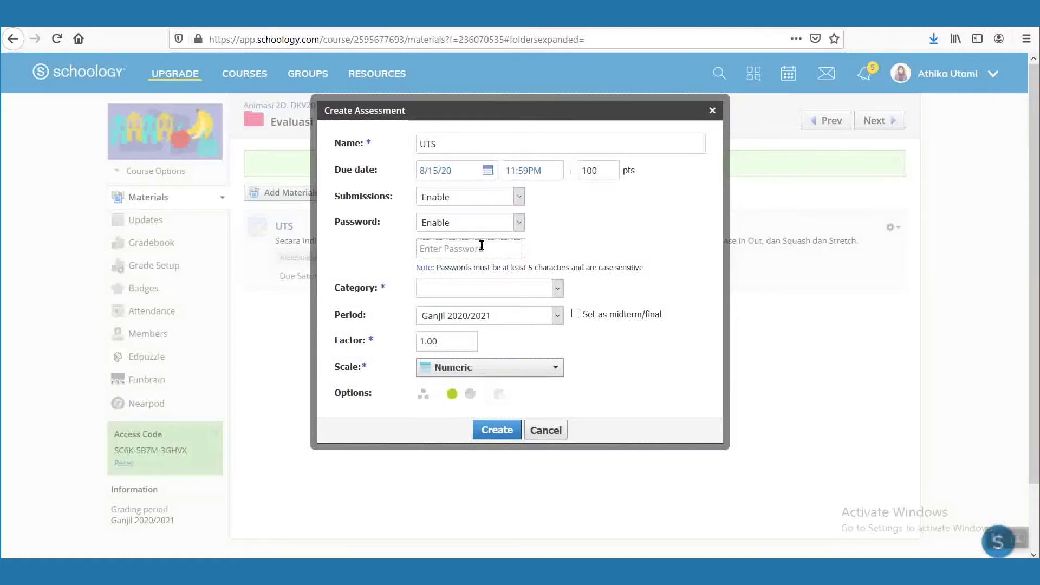
drag(644, 268, 527, 269)
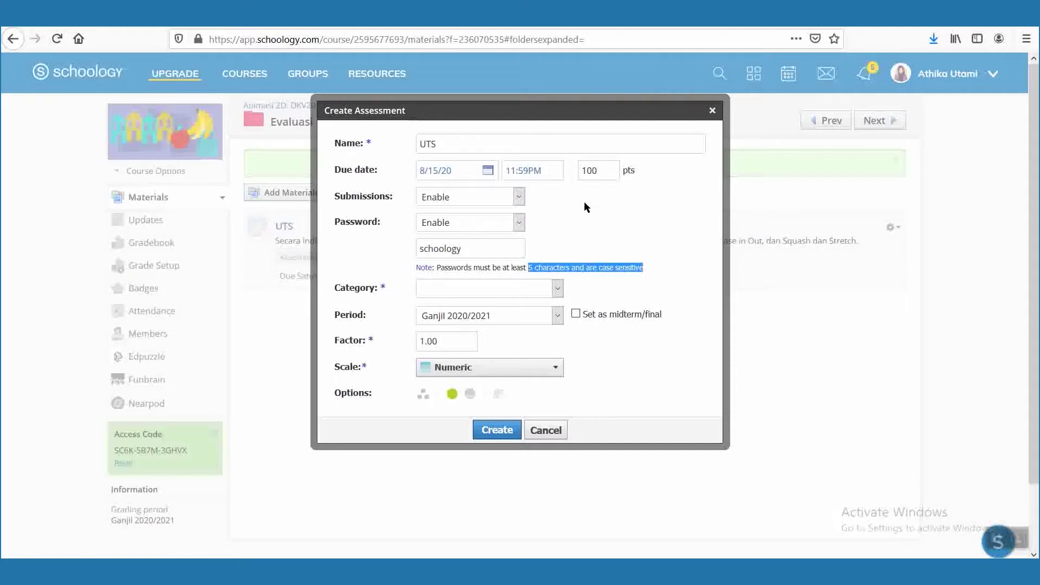
Set category UTS, keep the Numeric grading scale, and create the assessment.
click(511, 287)
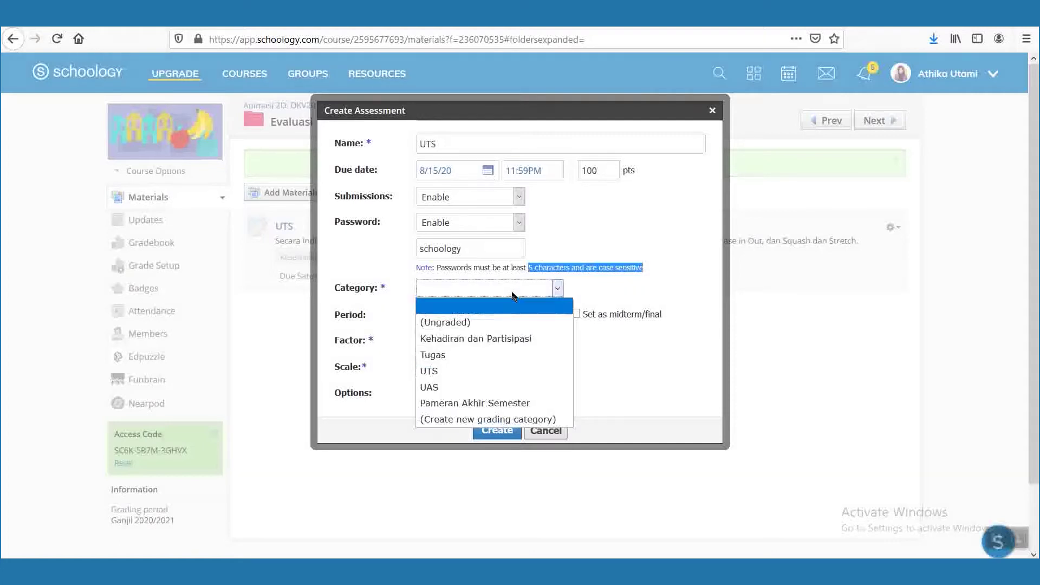
click(496, 371)
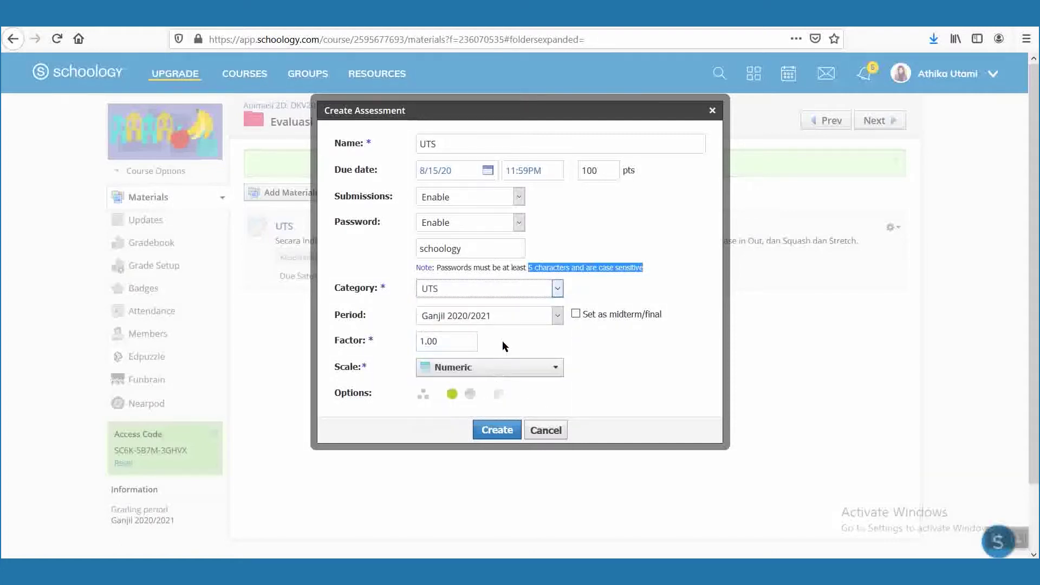
click(499, 368)
scroll(500, 370, down, 3)
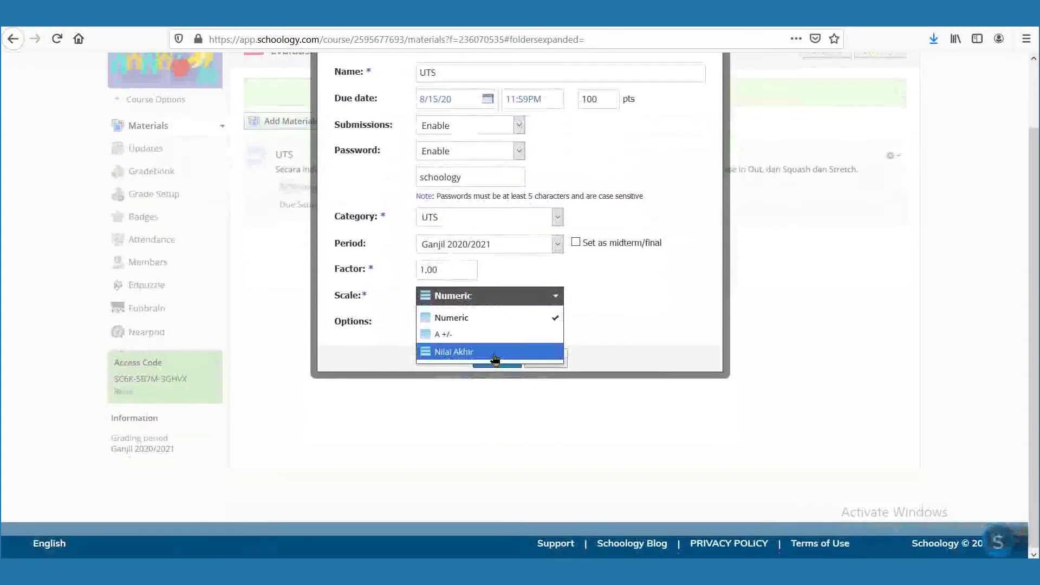
click(632, 298)
scroll(550, 296, up, 3)
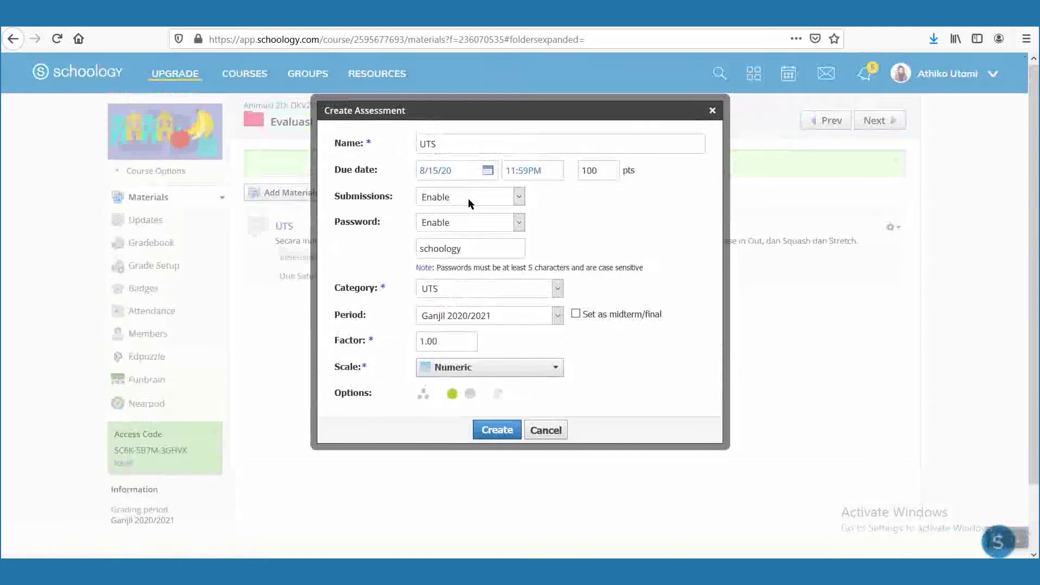
click(500, 430)
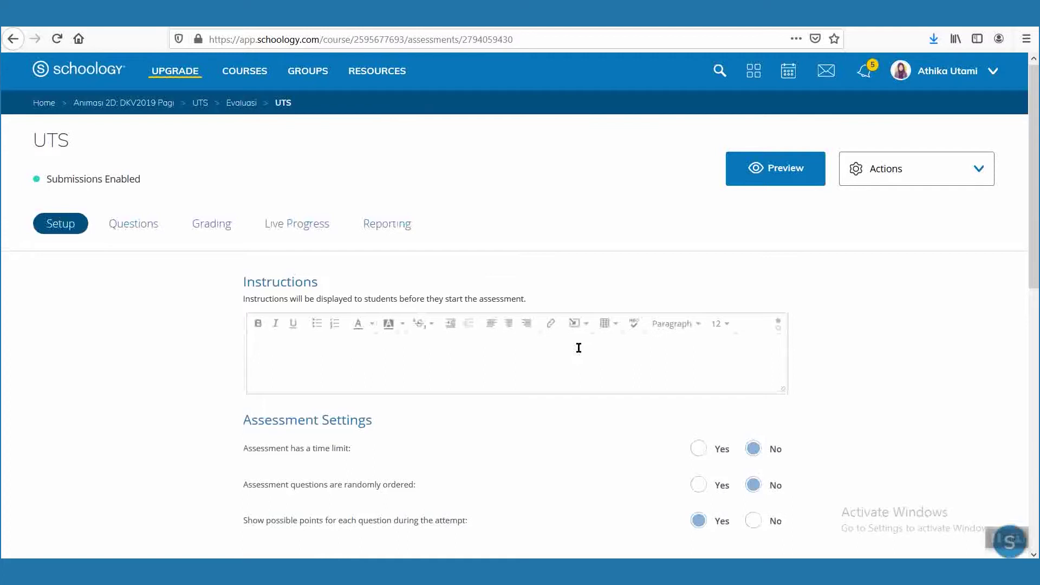
Write the instruction 'Kerjakan tes UTS ini dengan jujur.'.
click(579, 348)
text(Kerjakan tes UTS ini dengan jujur.)
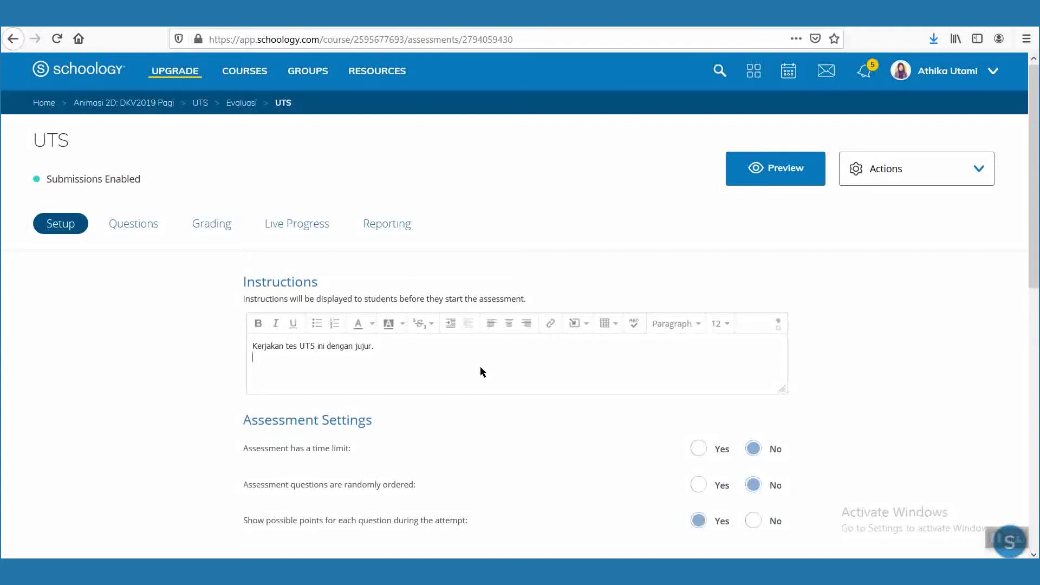
scroll(480, 366, down, 3)
Set a 45-minute time limit and randomize the question order.
click(704, 322)
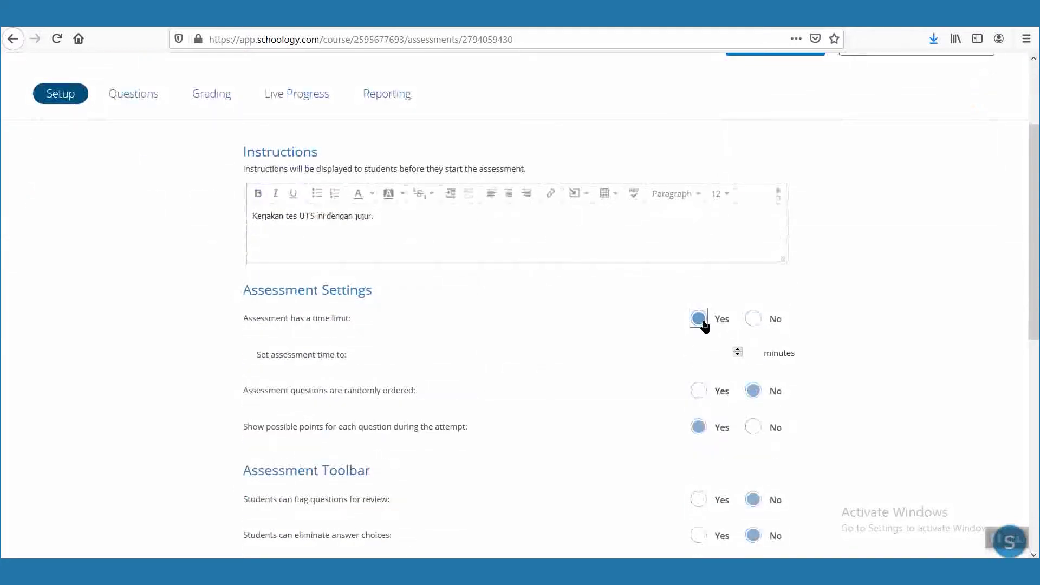
click(728, 351)
text(60)
key(ctrl+a)
text(45)
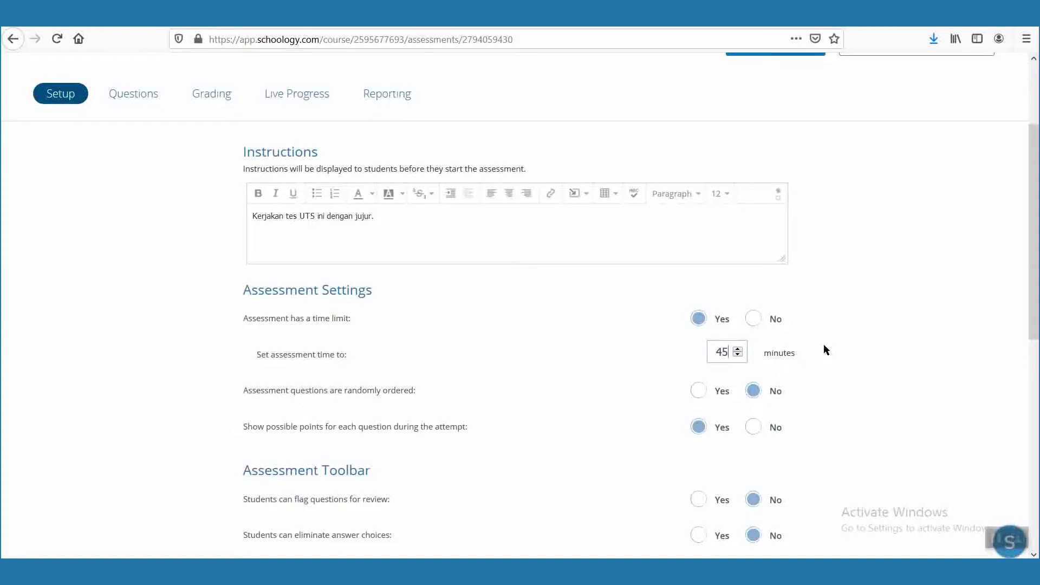
click(698, 391)
Add a second instruction line saying the test is one attempt lasting 45 minutes.
click(419, 241)
text(Waktu p)
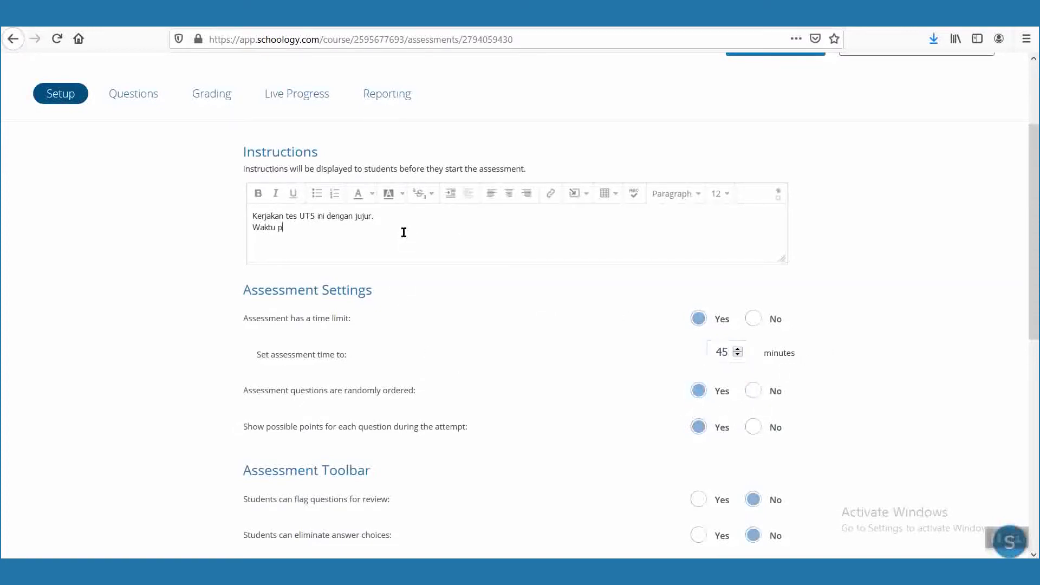
text(engerjaan hanya sekali dal)
key(BackSpace)
key(BackSpace)
key(BackSpace)
key(BackSpace)
key(BackSpace)
text(i dengan durasi 1)
key(BackSpace)
text(45 menit)
Keep calculators and rulers disallowed for the assessment.
scroll(939, 376, down, 5)
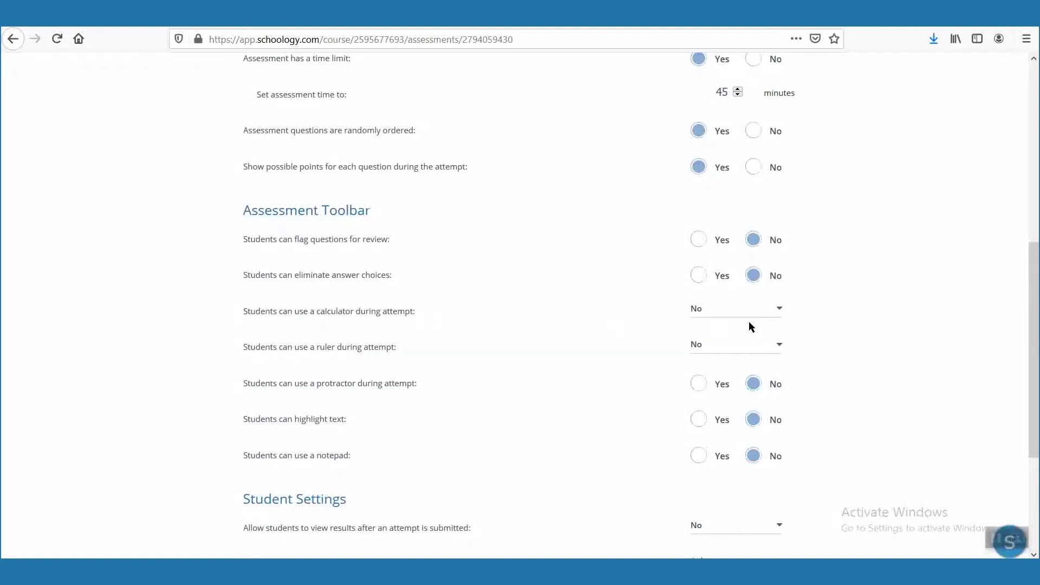
click(778, 311)
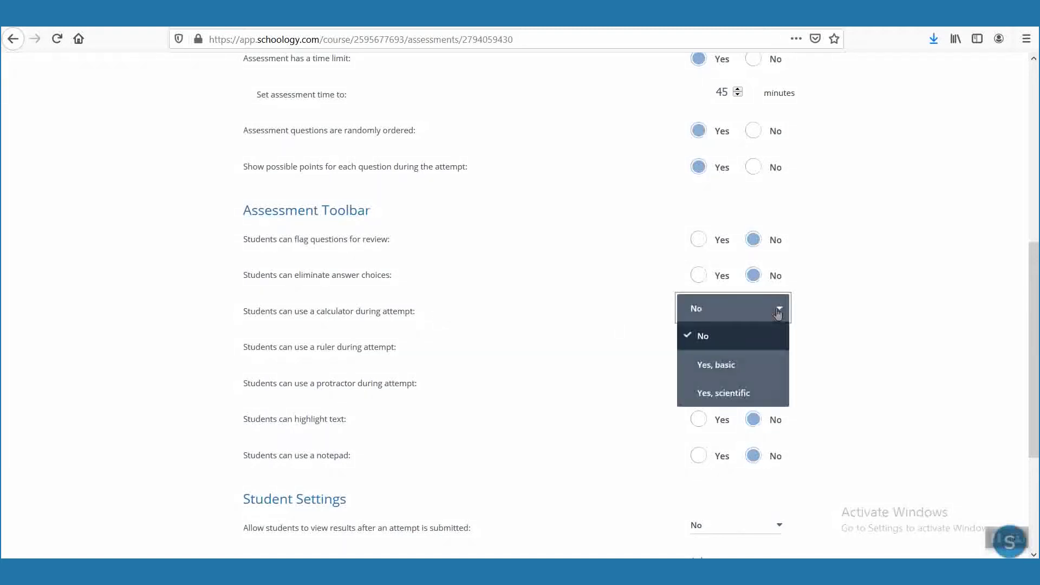
click(417, 312)
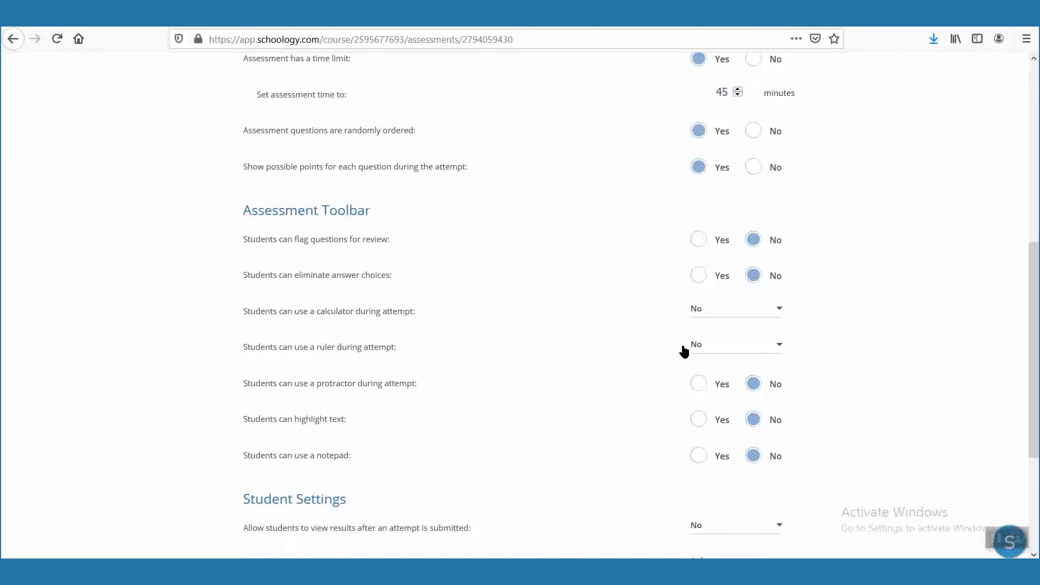
click(724, 347)
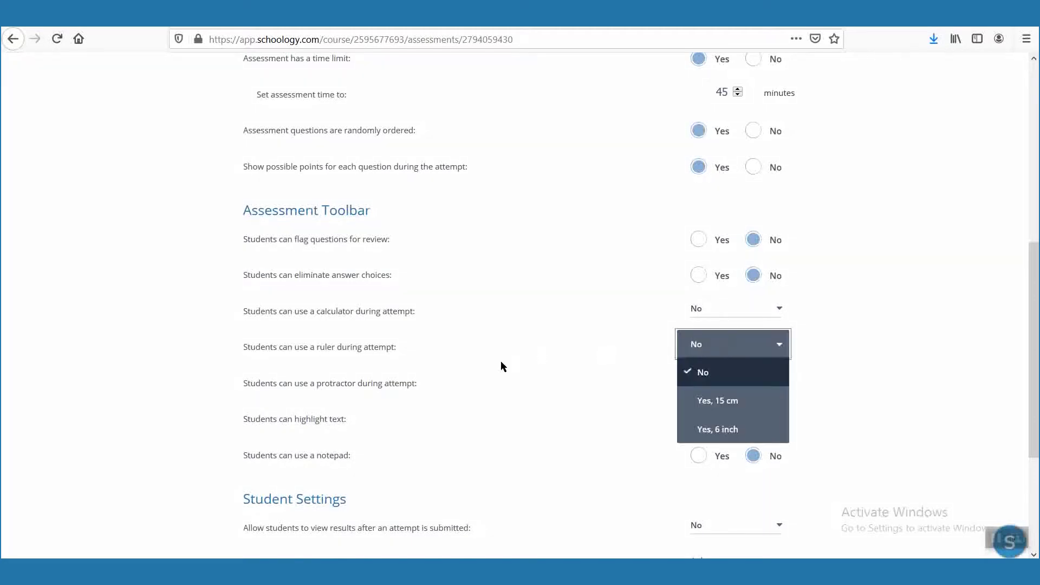
click(479, 368)
scroll(455, 352, down, 2)
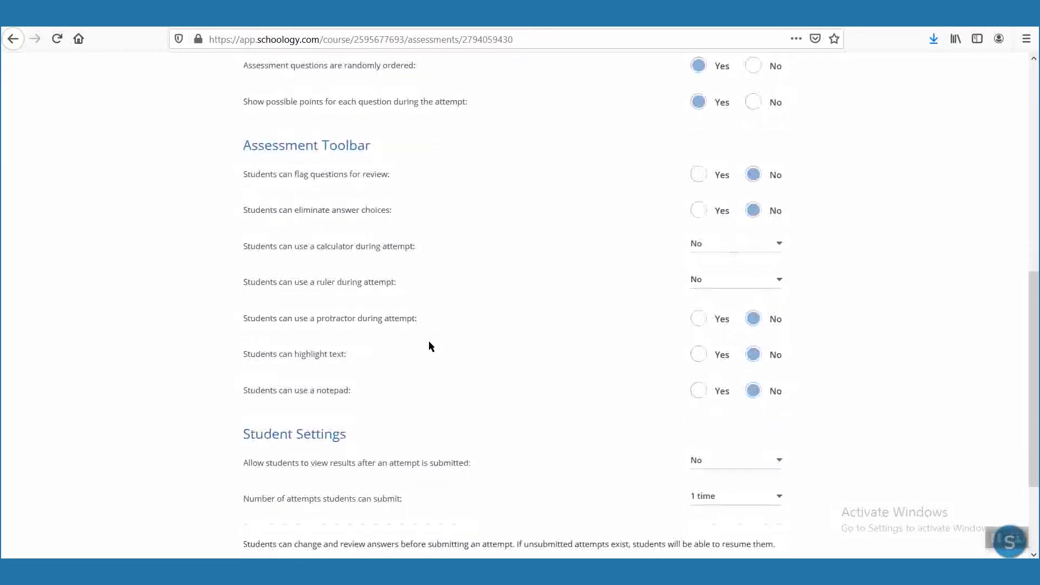
scroll(426, 353, down, 2)
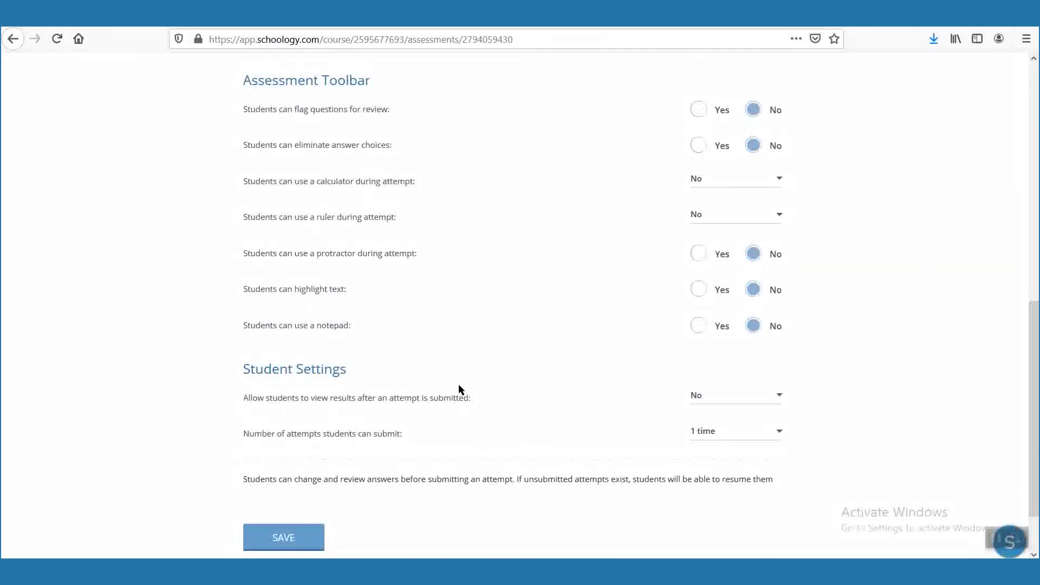
Let students view results after submitting, keep 1 attempt, and save the settings.
click(758, 398)
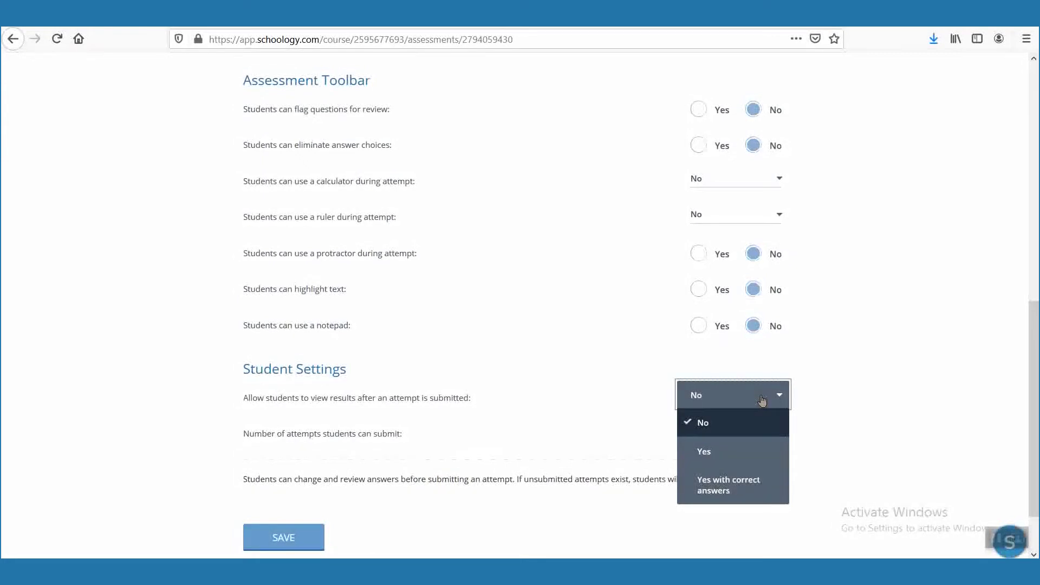
click(764, 450)
click(778, 436)
scroll(769, 506, down, 5)
scroll(827, 448, up, 5)
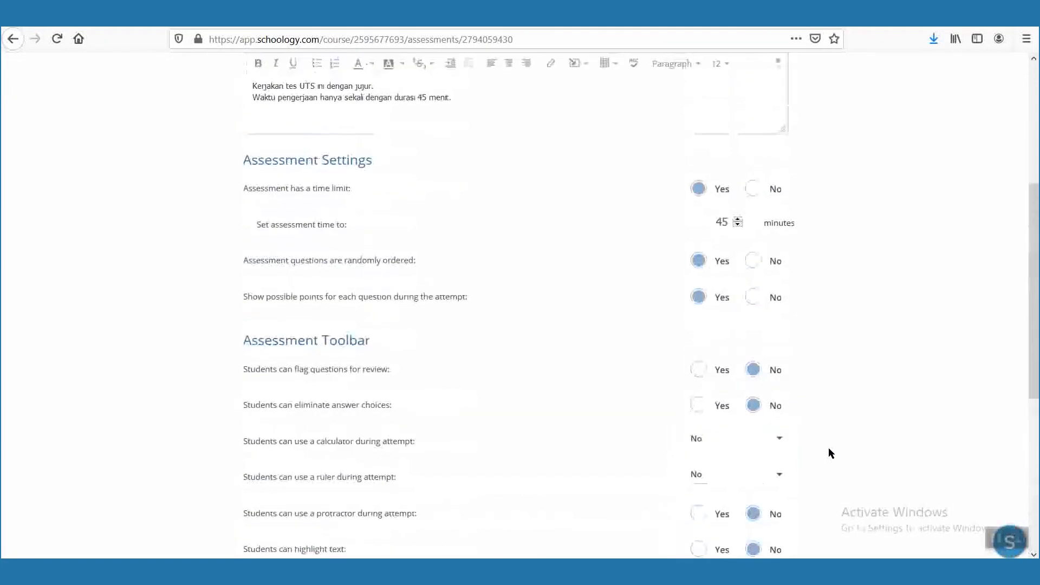
scroll(827, 447, down, 6)
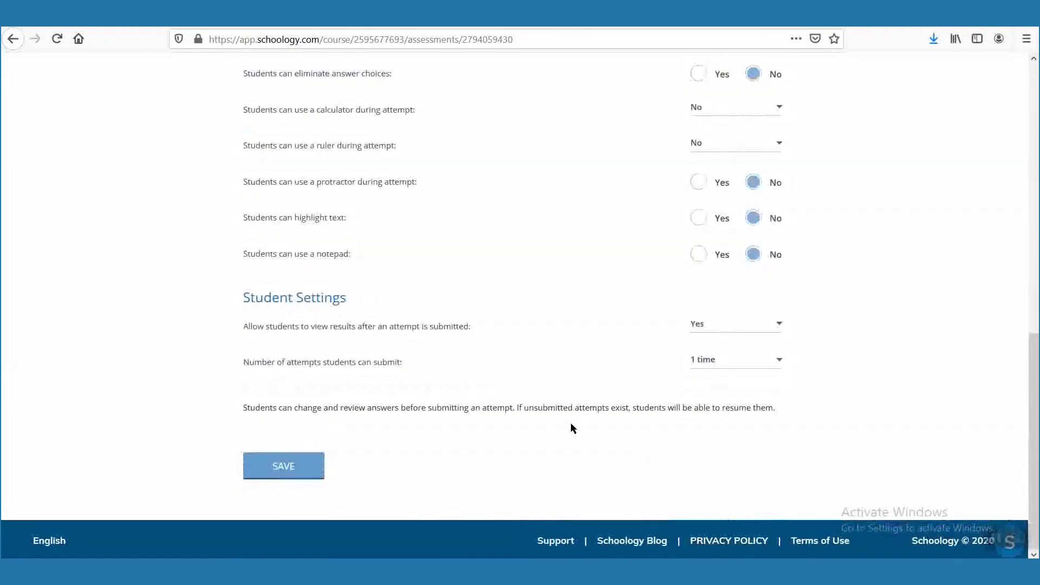
drag(243, 407, 759, 422)
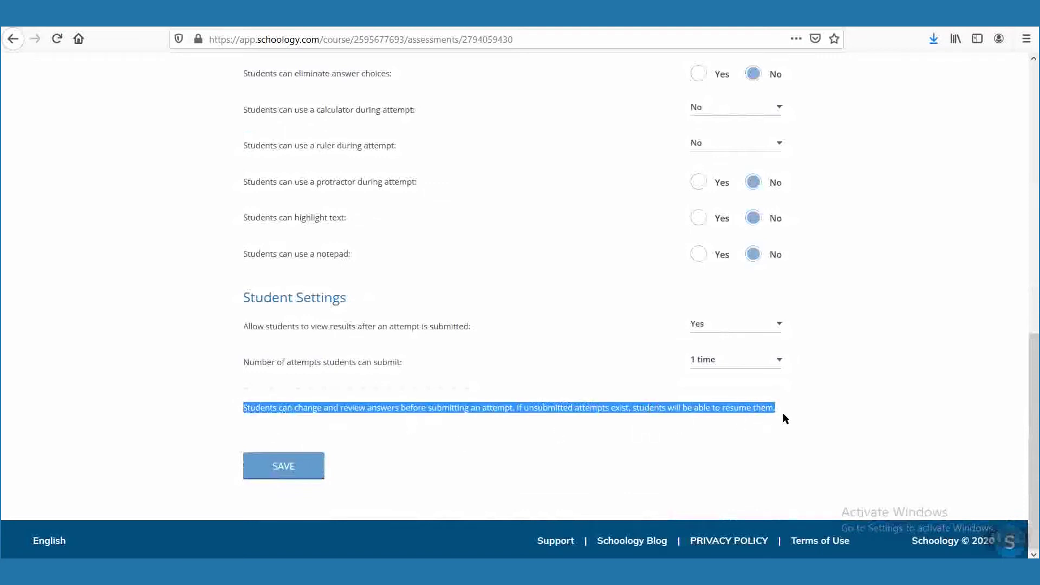
click(412, 476)
click(307, 474)
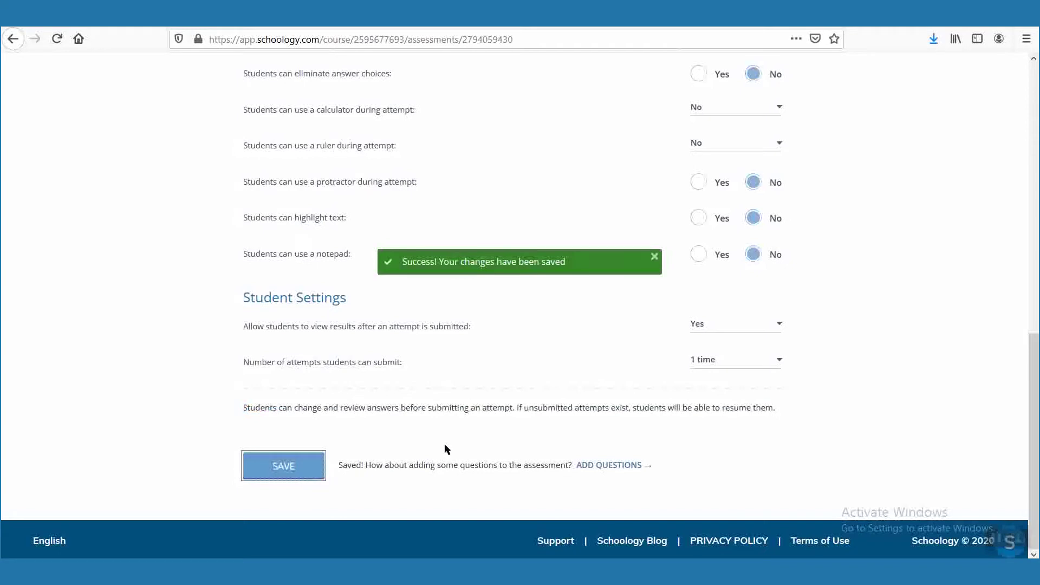
click(627, 469)
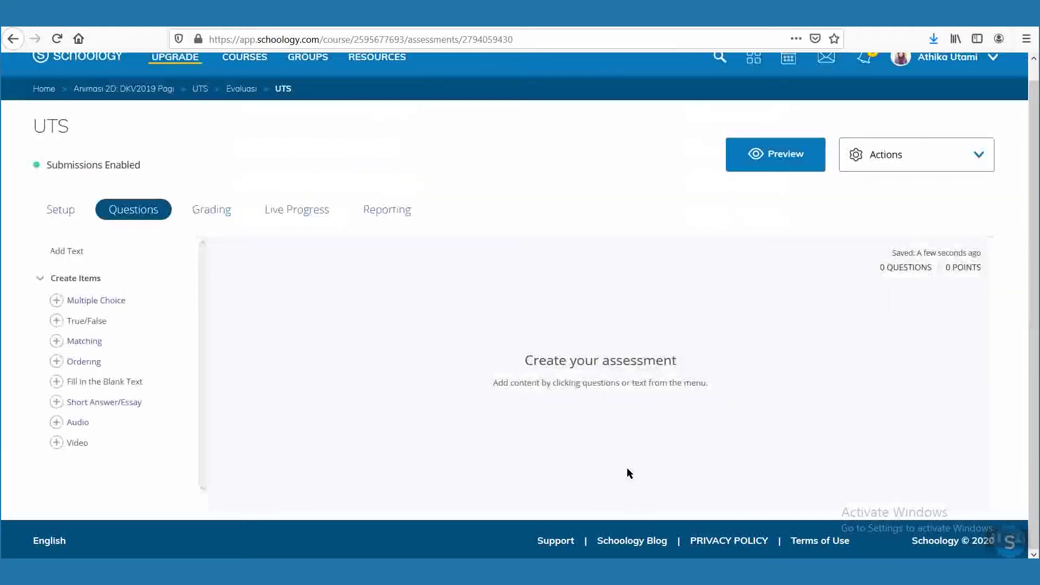
Browse the Grading, Live Progress and Reporting pages, then start a Multiple Choice question.
click(202, 216)
click(281, 217)
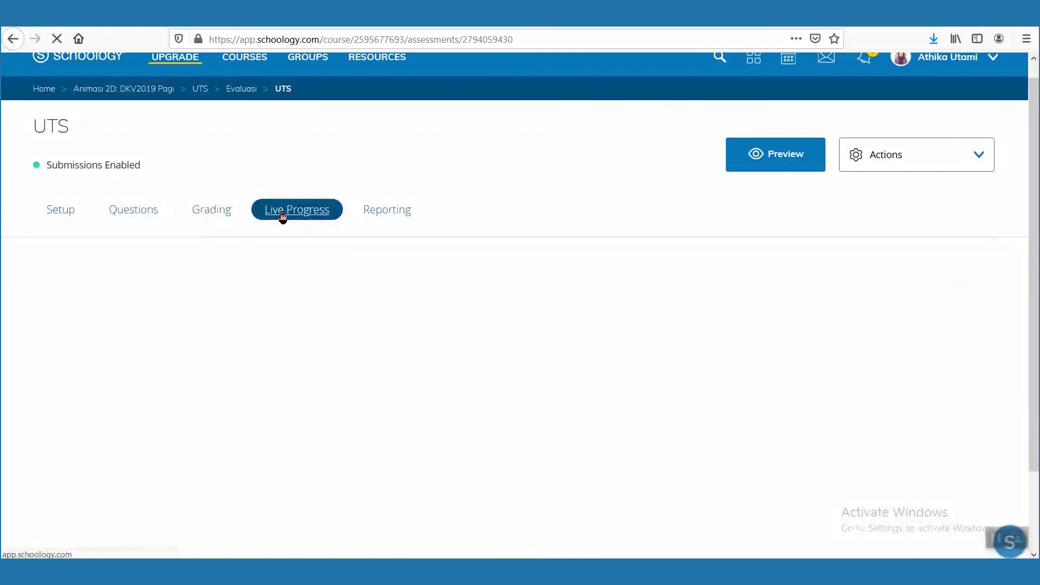
click(391, 220)
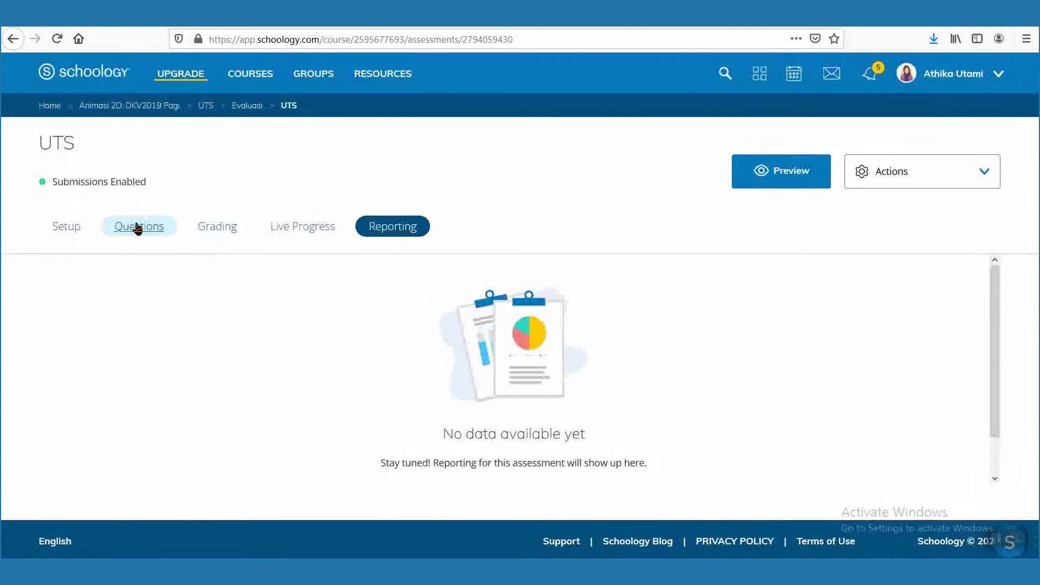
click(104, 227)
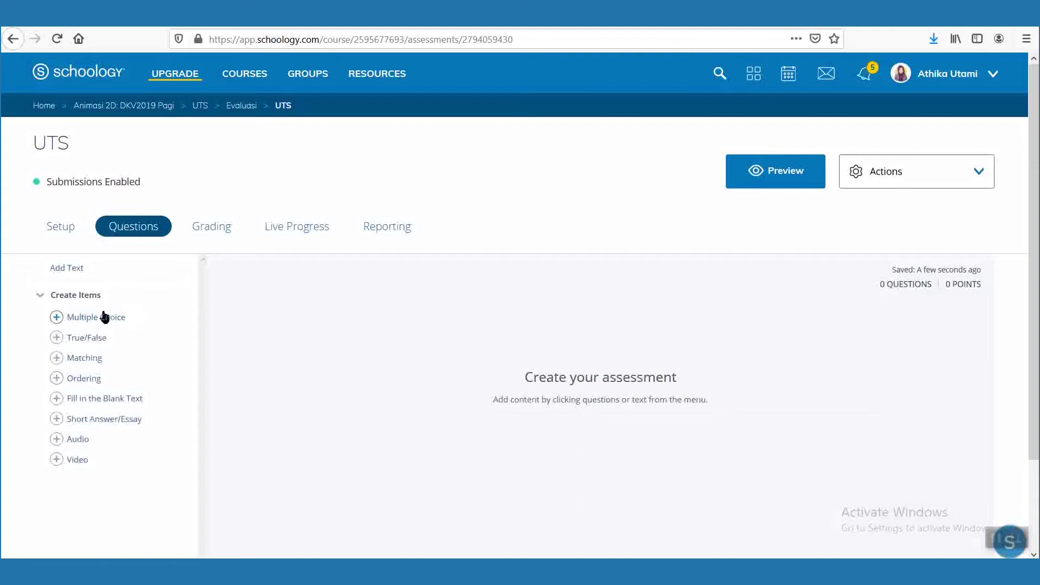
click(58, 317)
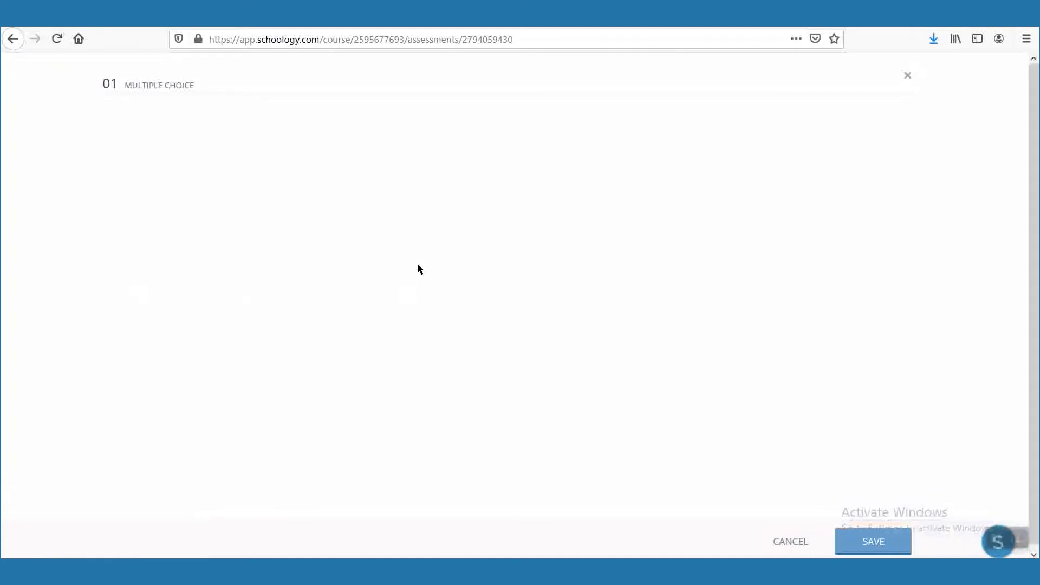
Insert the math formula √25 = into the question prompt.
click(256, 170)
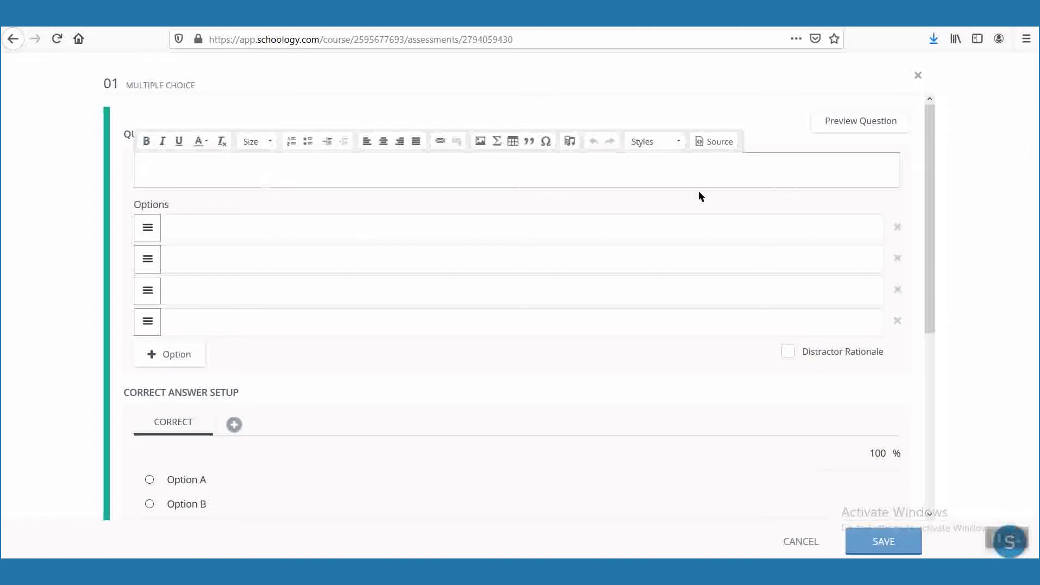
click(497, 142)
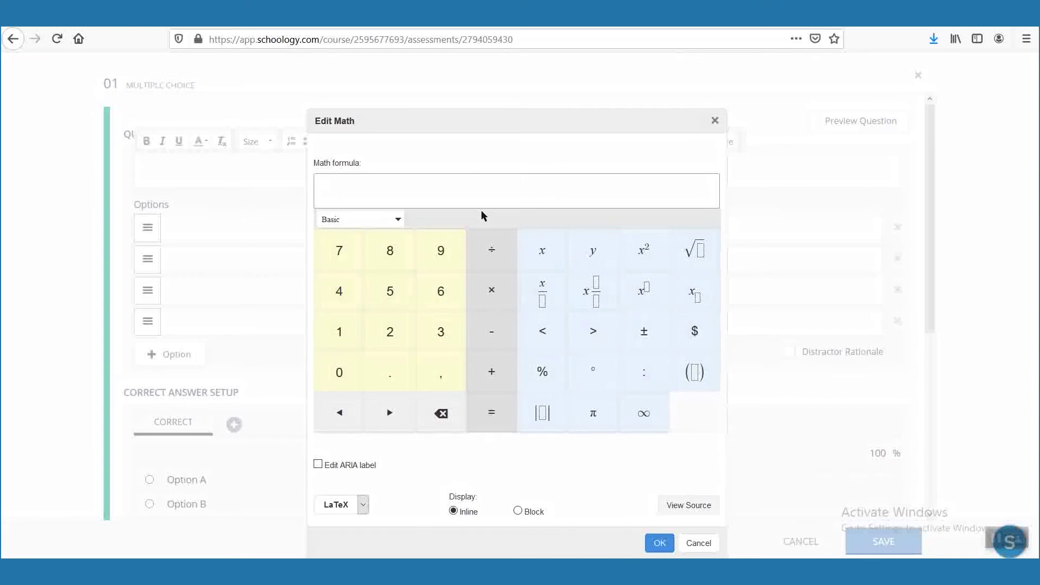
click(694, 253)
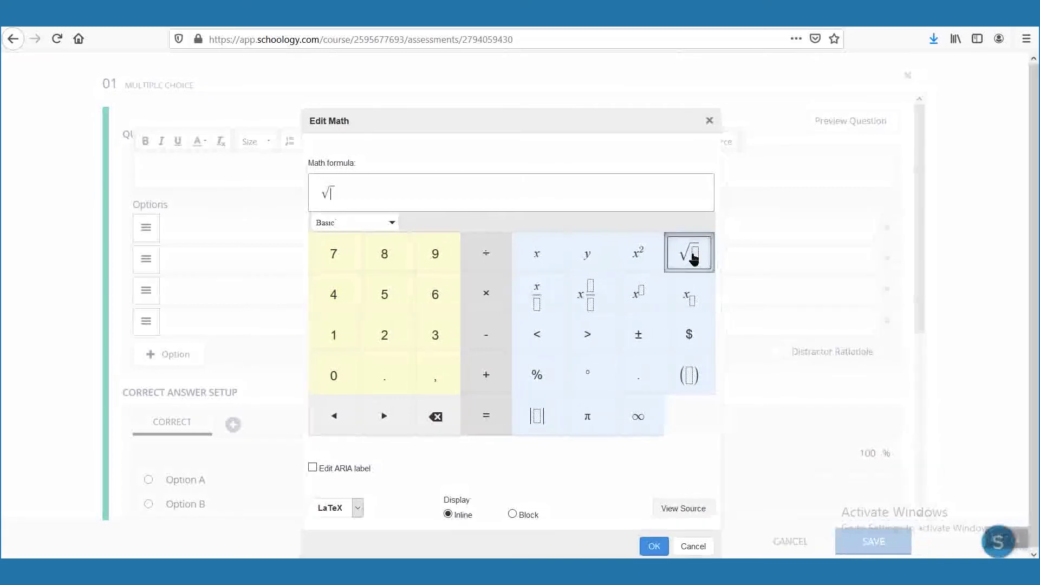
text(25 =)
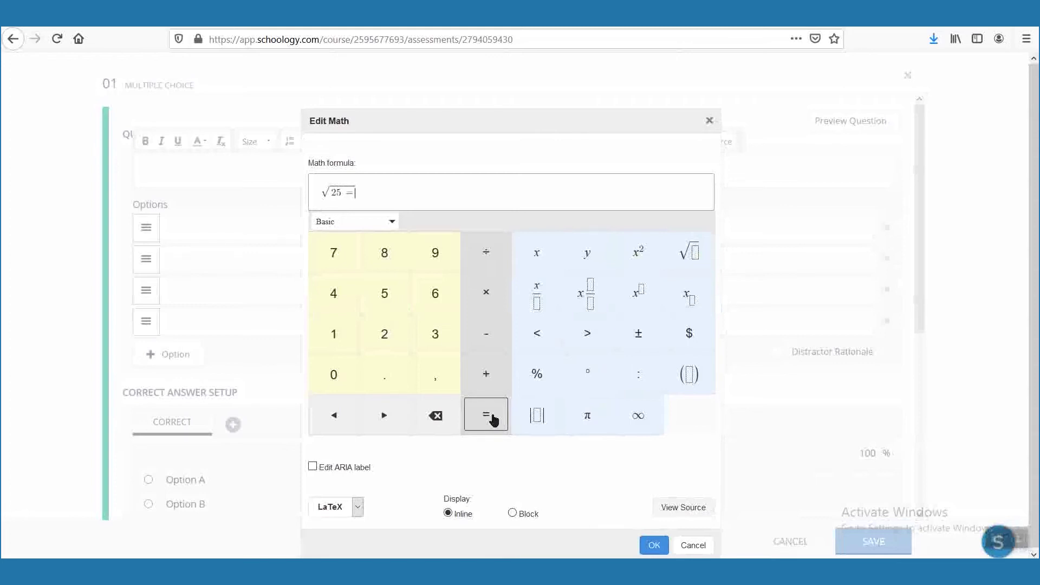
click(445, 418)
text(=)
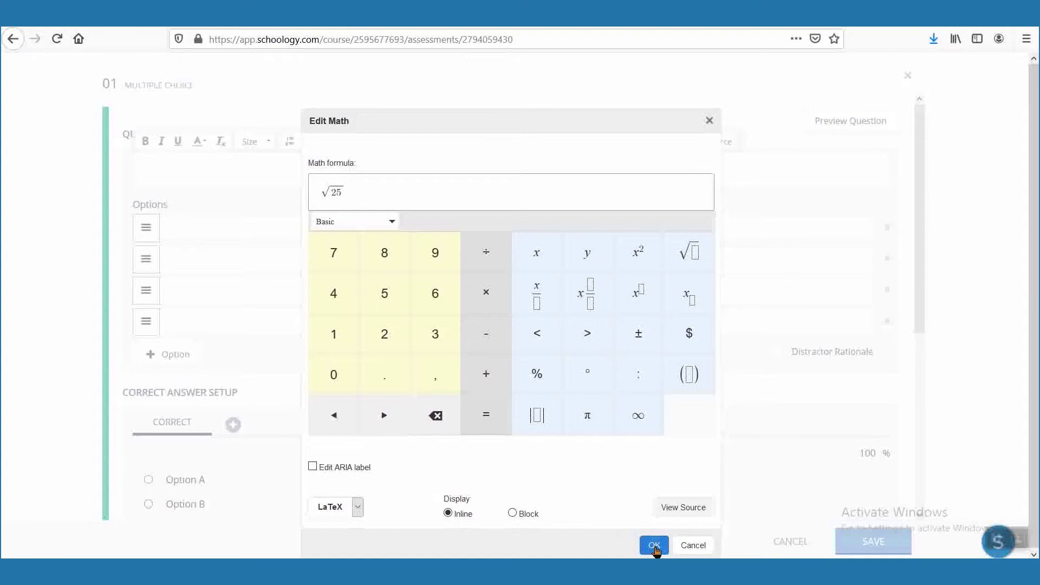
click(654, 546)
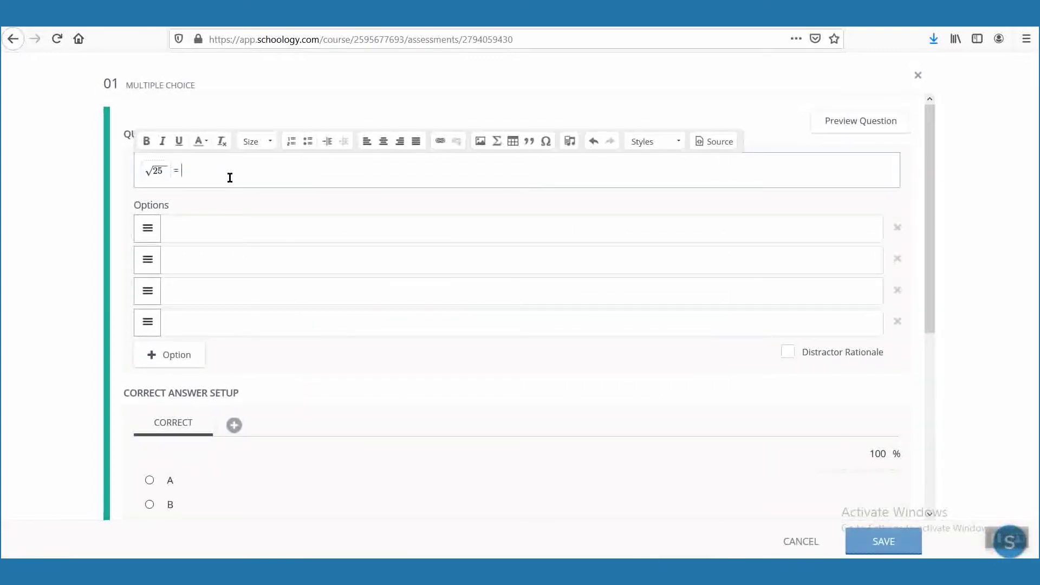
Enter the answer options 1, 3, 5 and 7.
click(230, 234)
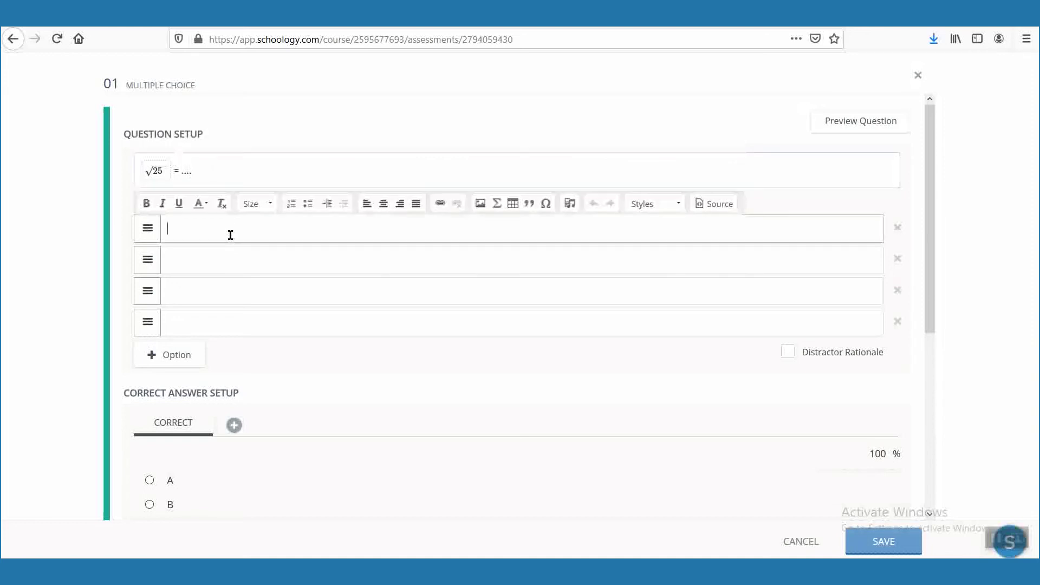
click(209, 261)
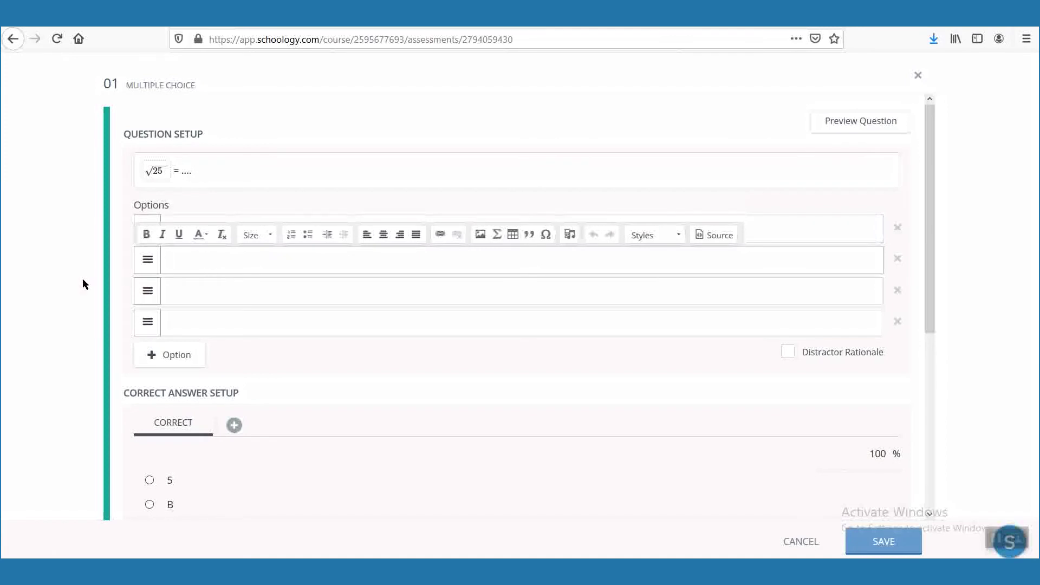
double_click(159, 231)
text(1)
click(170, 262)
text(3)
click(197, 288)
text(5)
click(206, 324)
text(7)
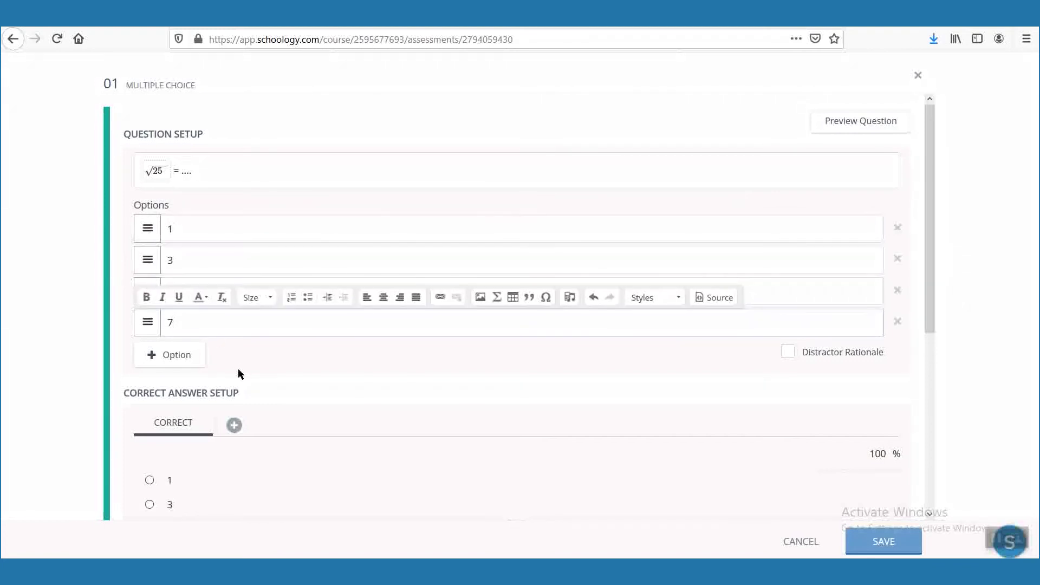
Mark 5 as the correct answer, shuffle the options, and save the question.
scroll(181, 481, down, 2)
click(149, 465)
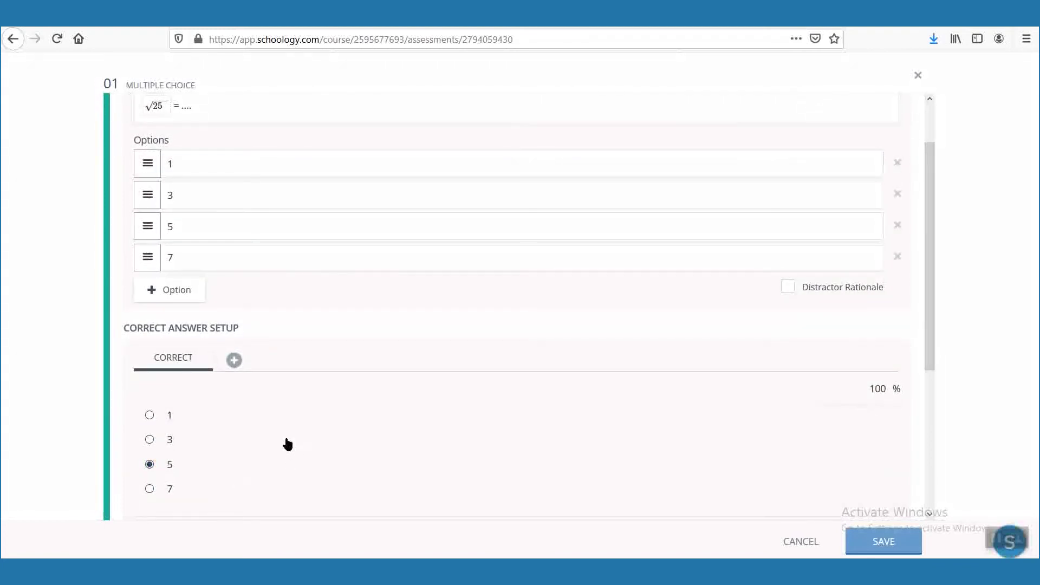
click(235, 360)
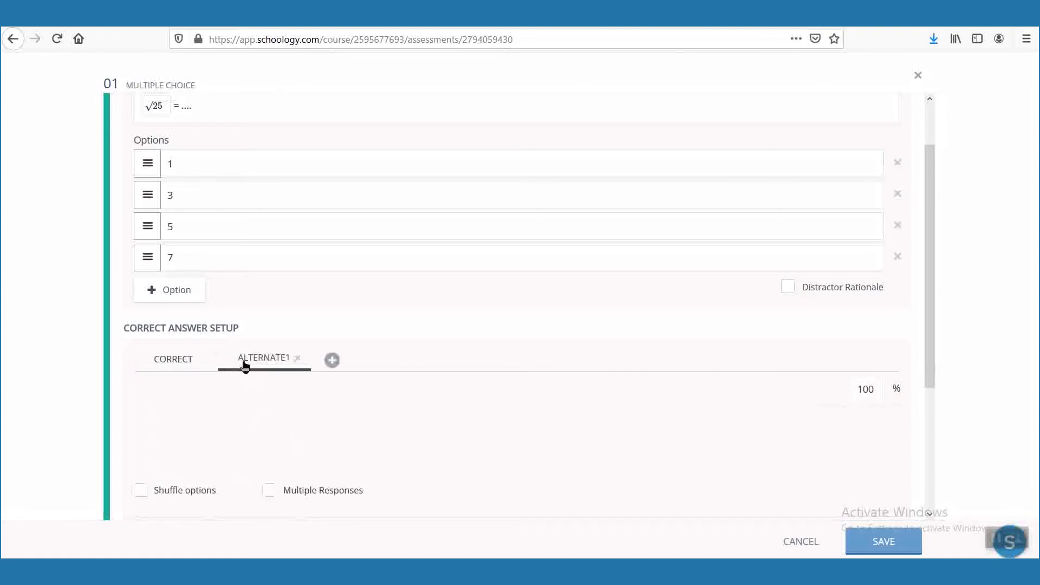
click(296, 358)
scroll(220, 418, down, 5)
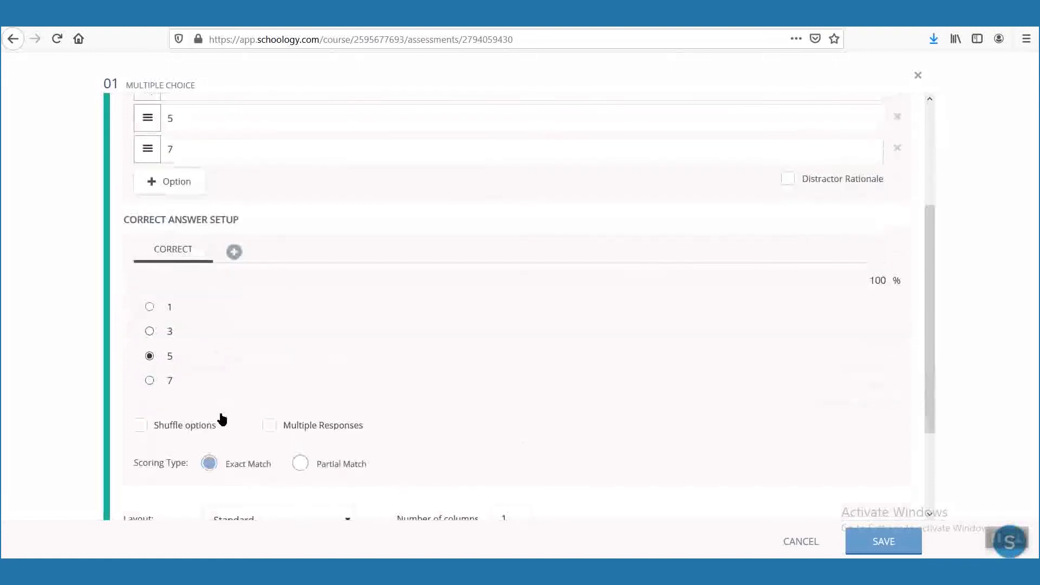
click(142, 298)
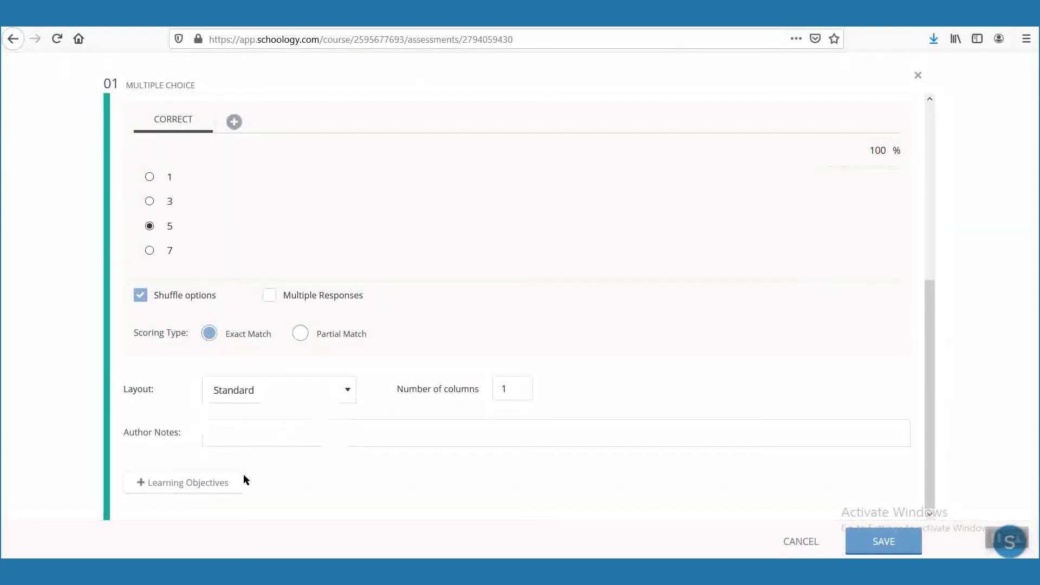
click(884, 541)
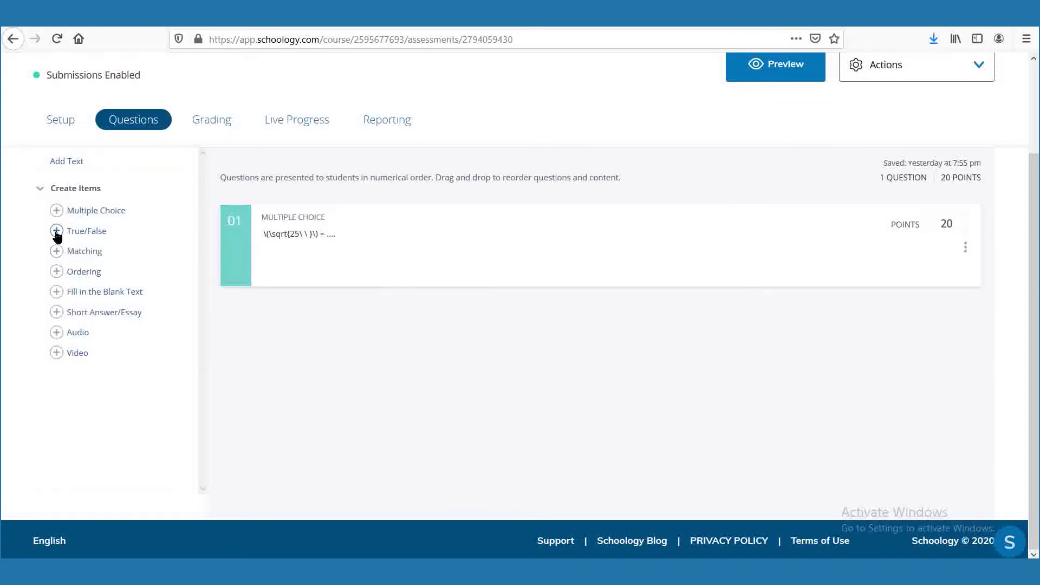
Add Audio question 02 and bring up the editor's audio tools for its prompt.
click(58, 334)
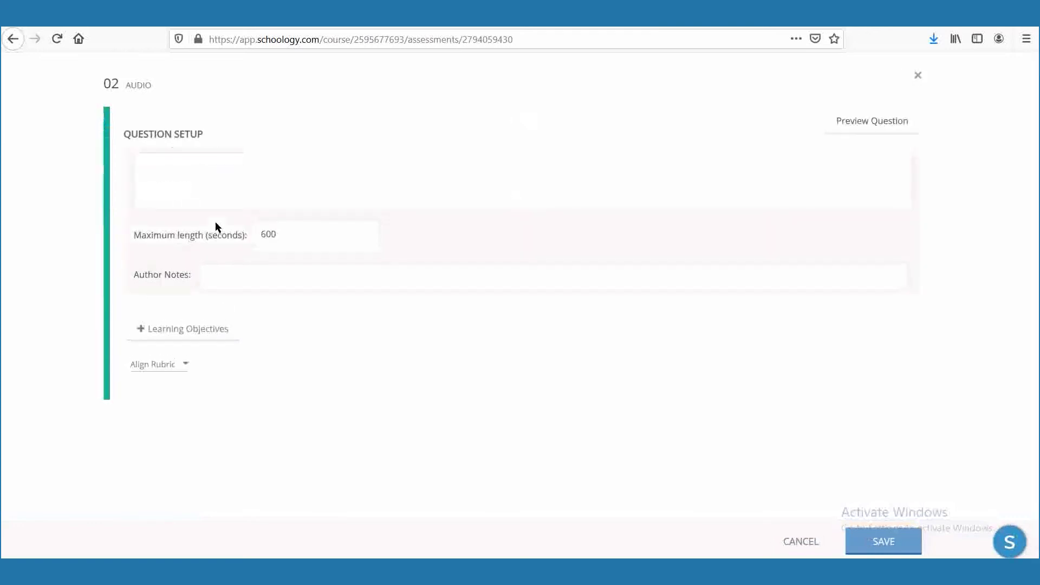
click(205, 186)
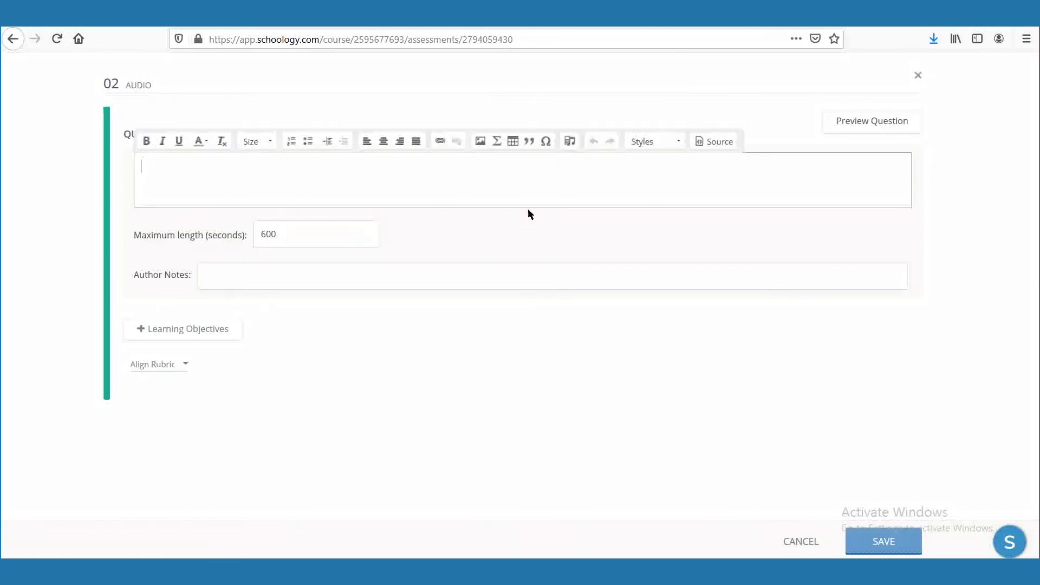
click(570, 142)
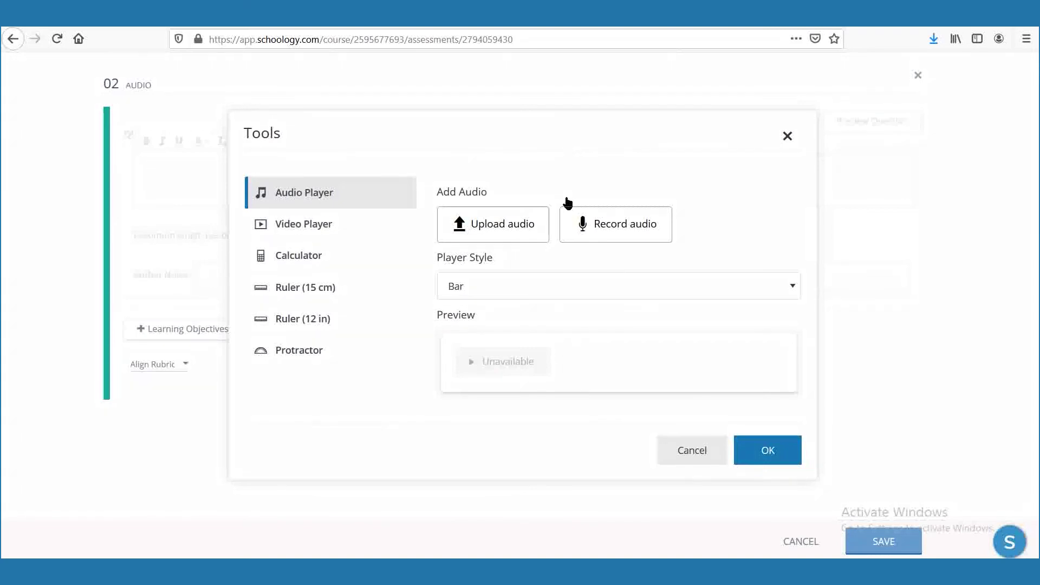
Record a five-second audio clip, play it back, and upload it to the Audio Player.
click(608, 231)
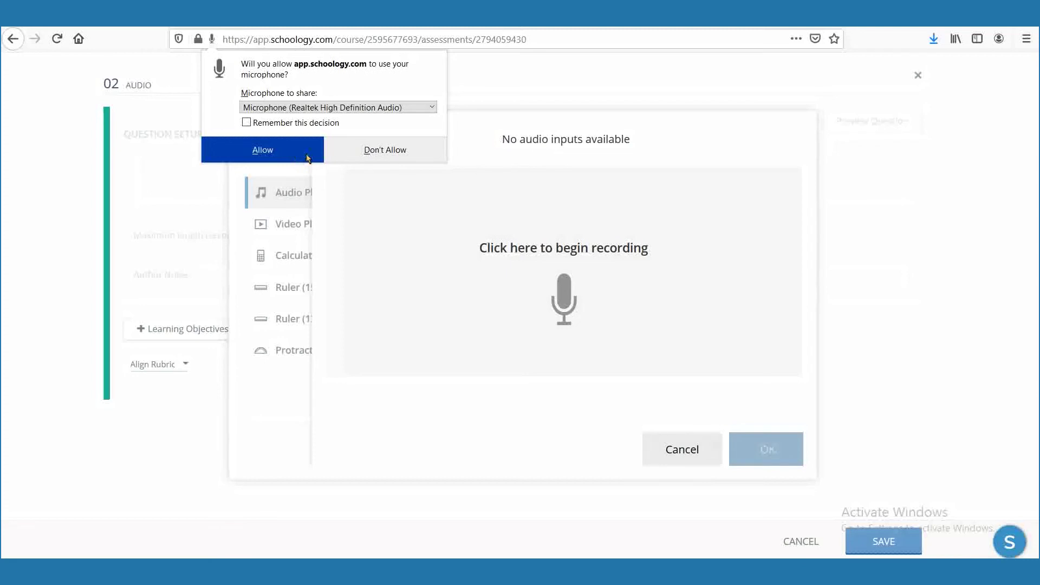
click(307, 158)
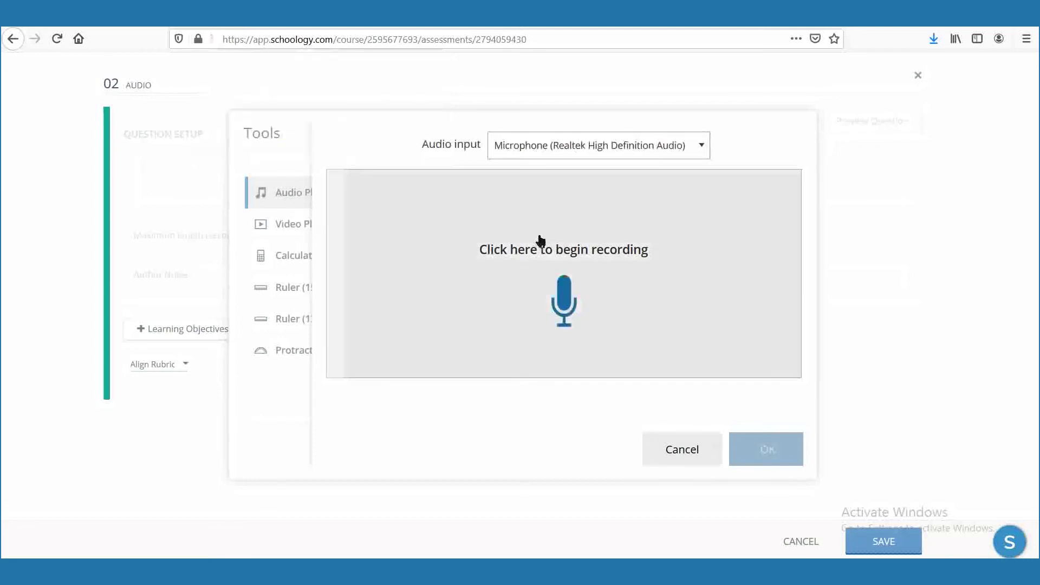
click(568, 313)
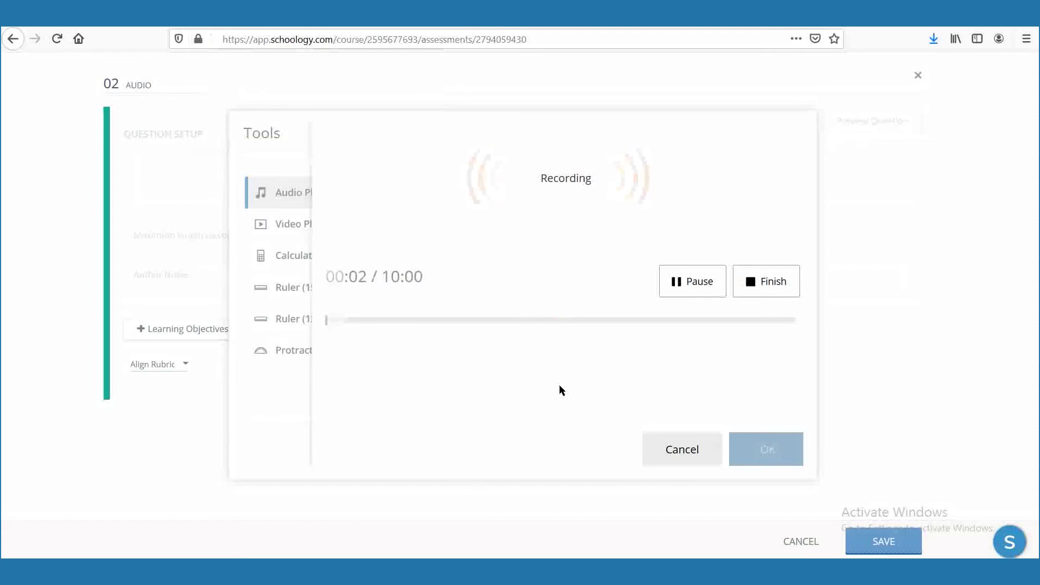
click(766, 291)
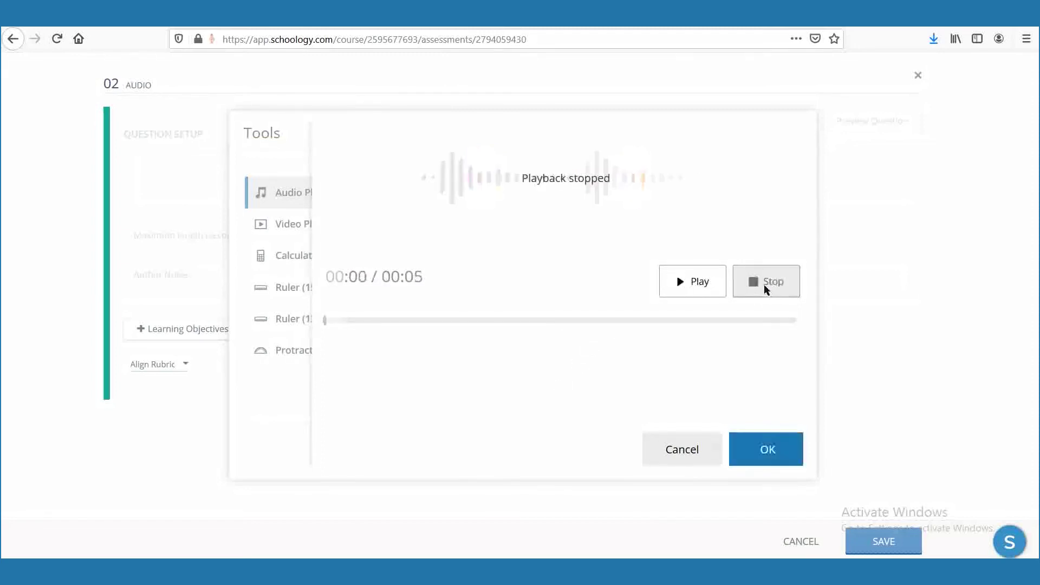
click(693, 297)
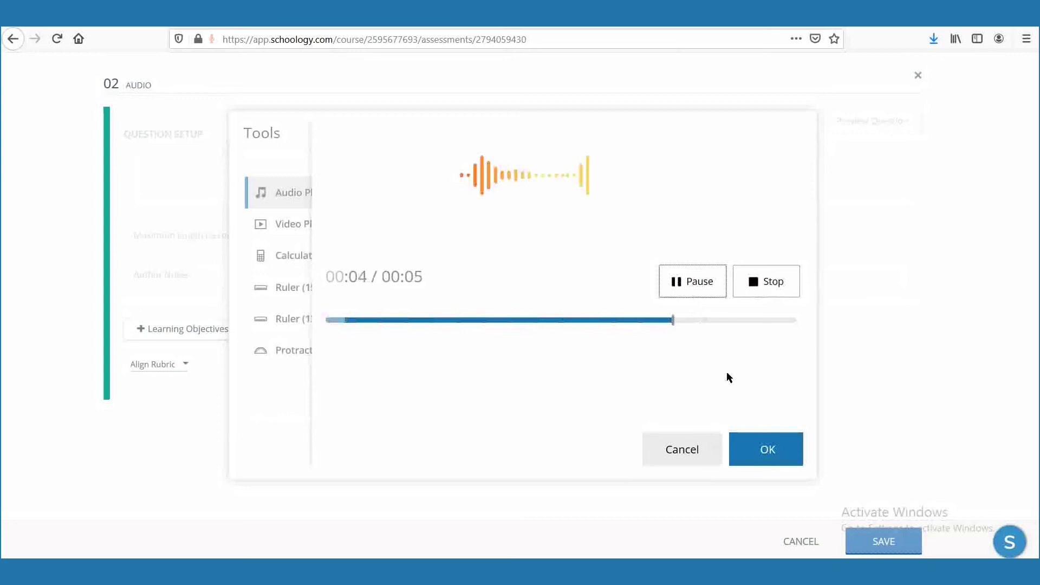
click(775, 458)
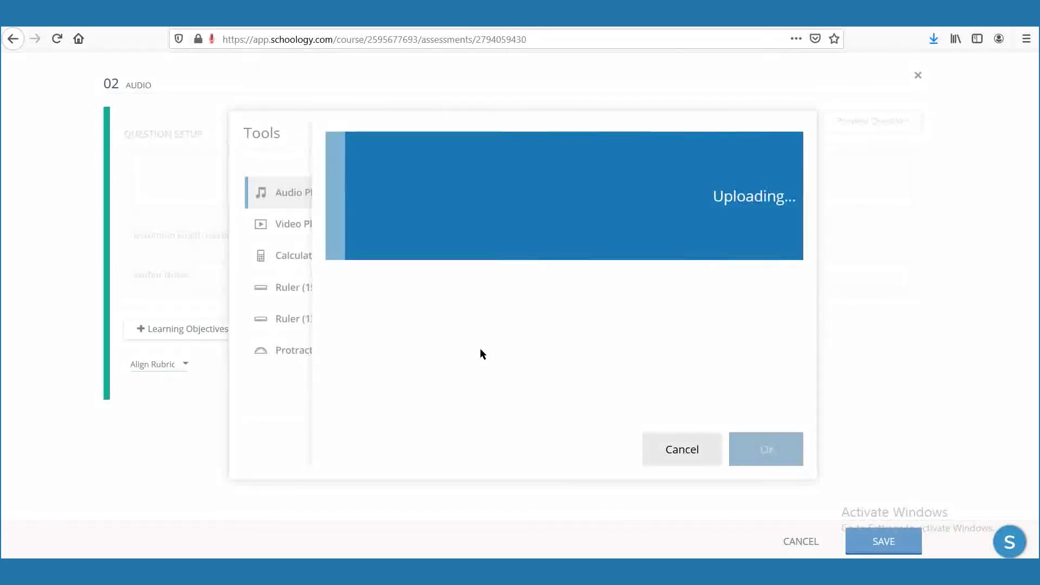
click(733, 449)
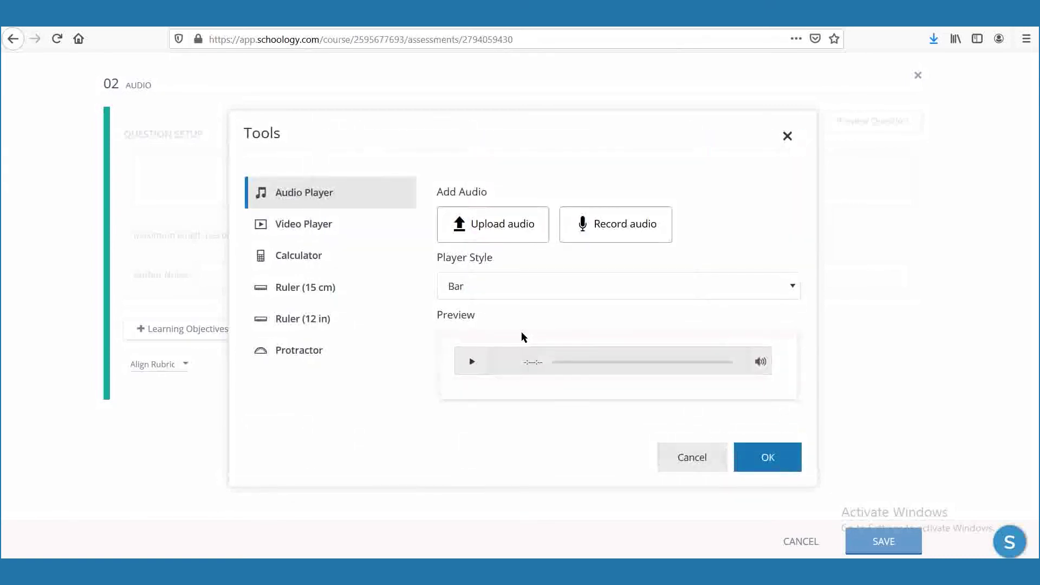
click(496, 293)
Insert a Minimal-style audio player and type 'Suara apakah ini?' below it.
click(498, 367)
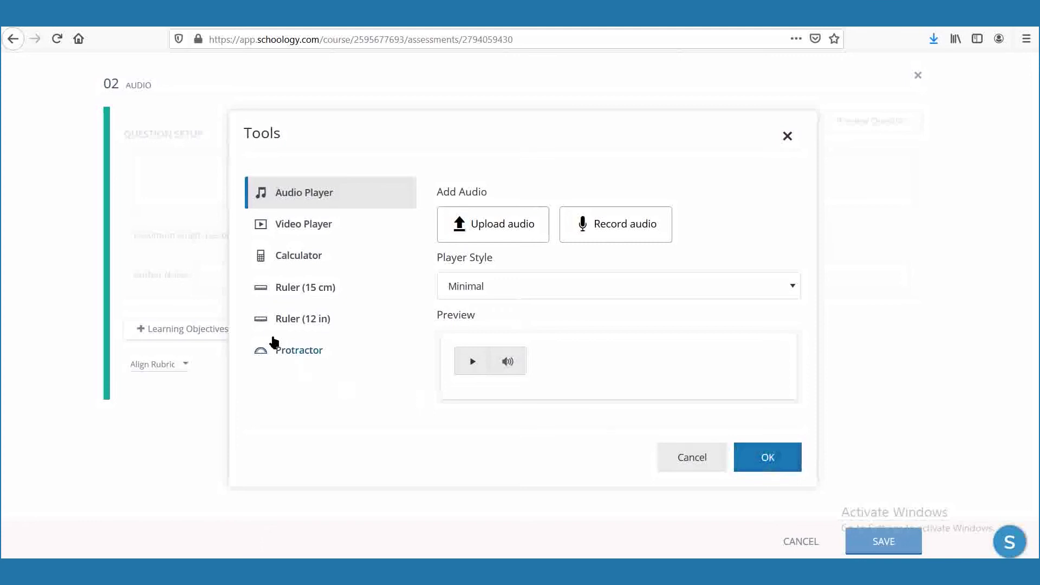
click(301, 232)
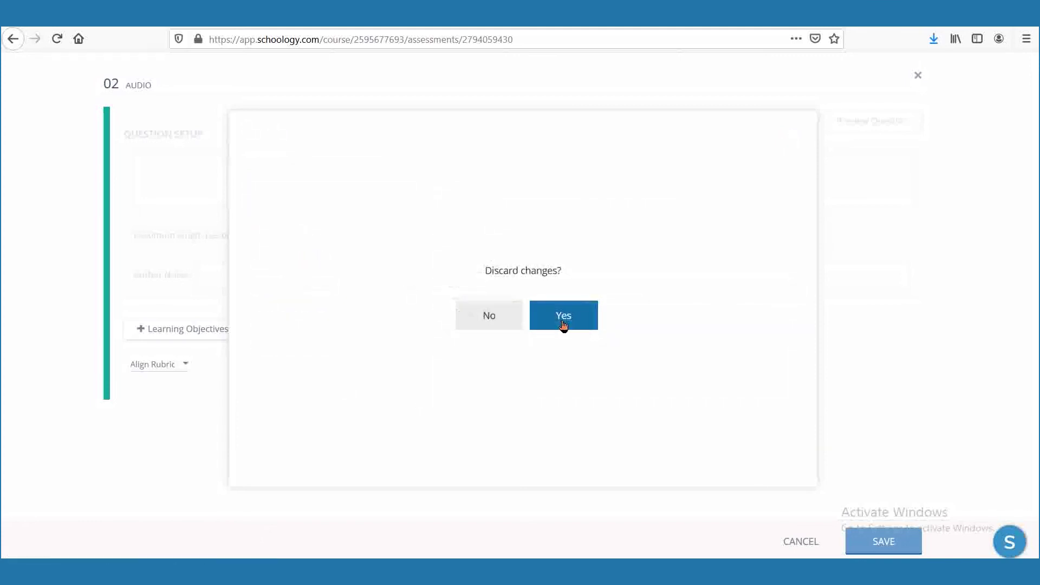
click(490, 316)
click(766, 458)
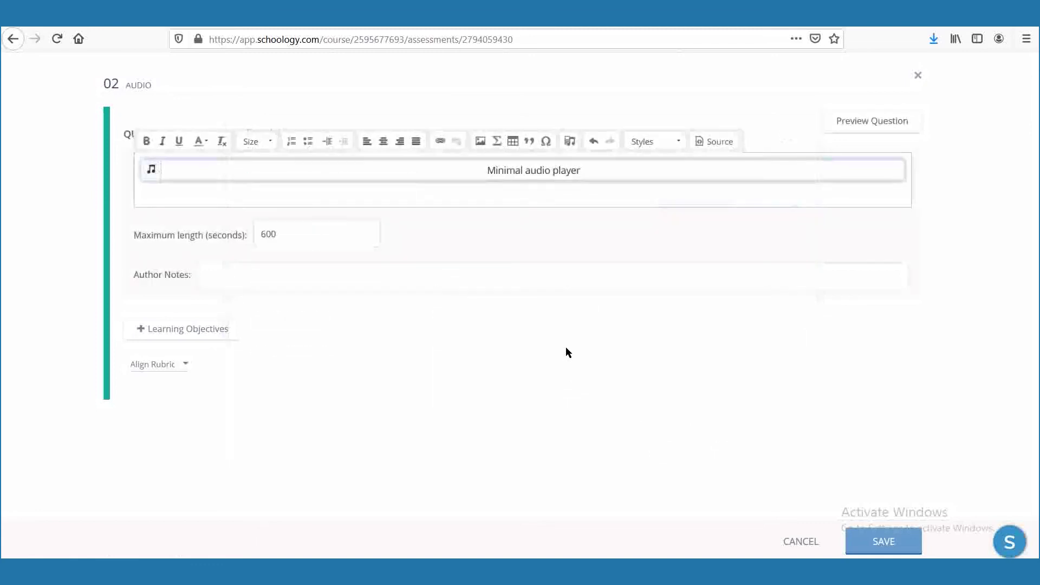
click(401, 193)
text(Suara apakah)
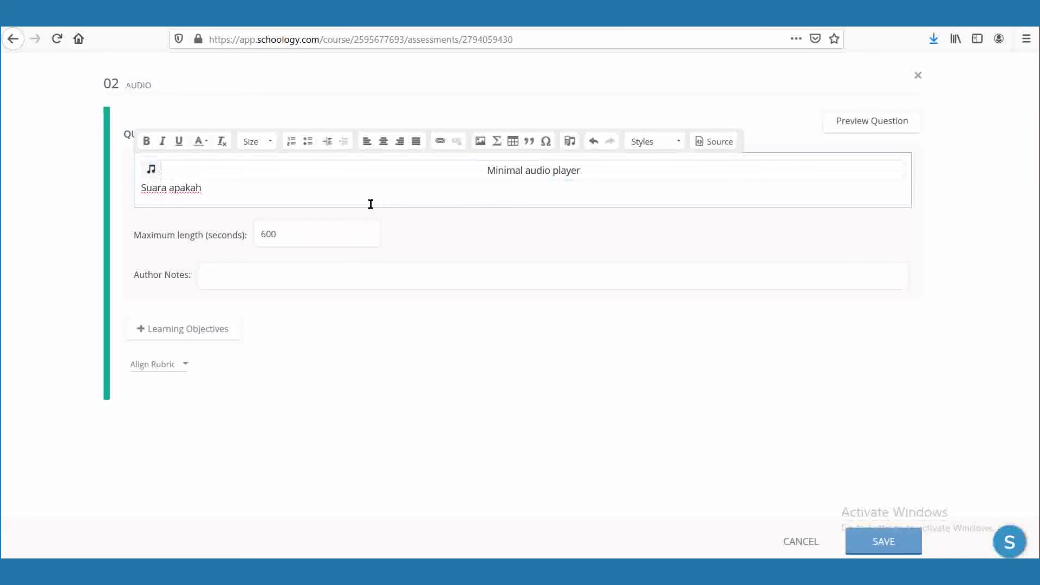
text( ini?)
Preview the audio question 'Suara apakah ini?', play and pause its clip, then save it.
click(864, 127)
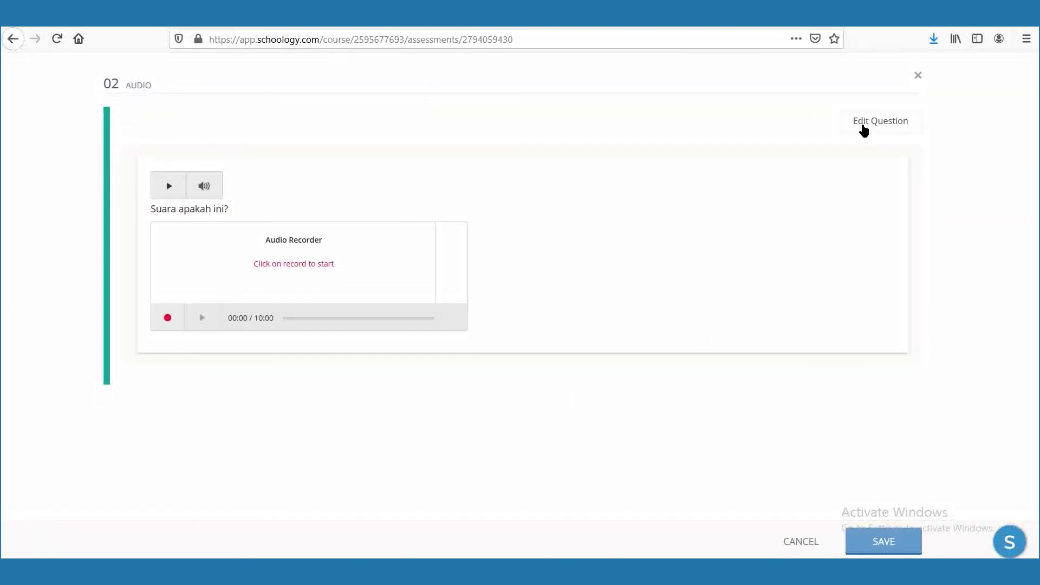
click(174, 193)
click(168, 189)
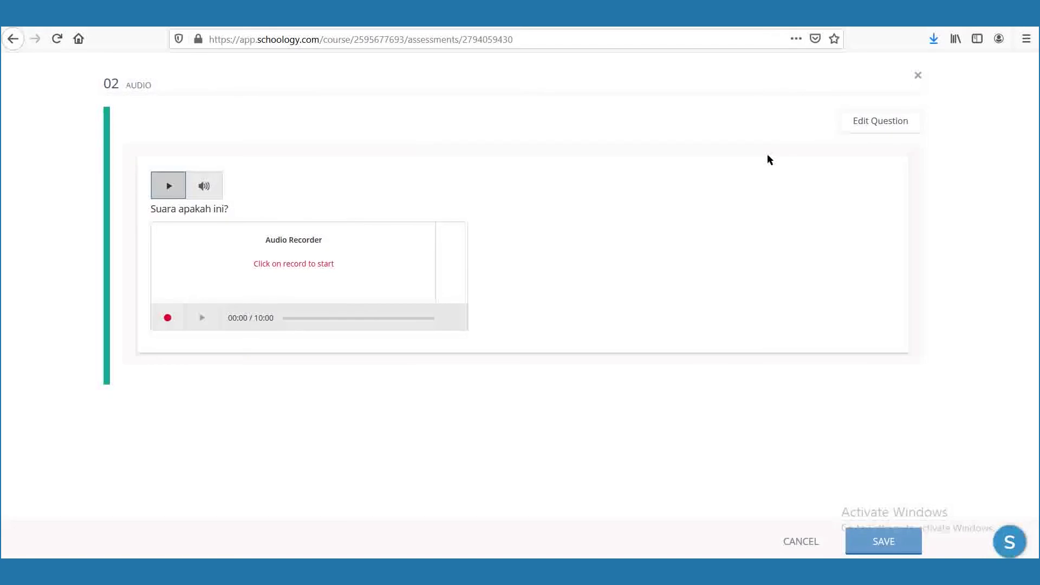
click(864, 129)
click(881, 546)
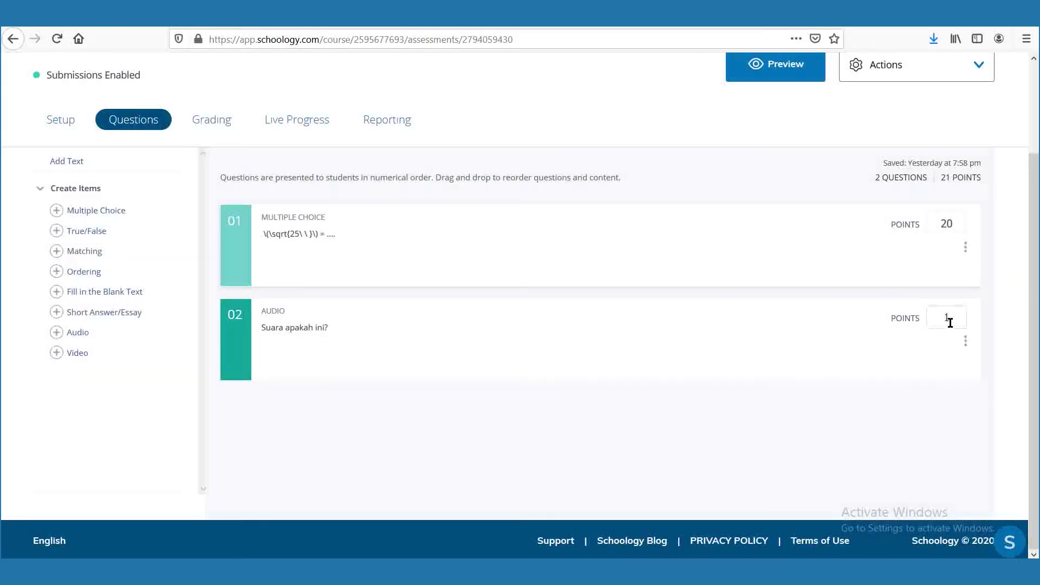
Change question 02's points to 20, then start a new Ordering question.
double_click(964, 319)
text(20)
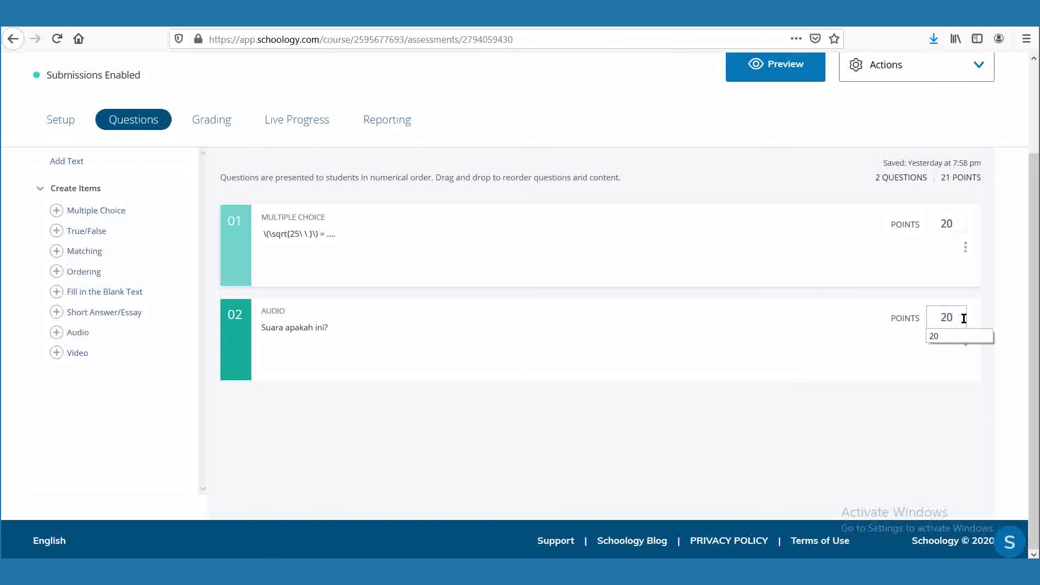
click(978, 335)
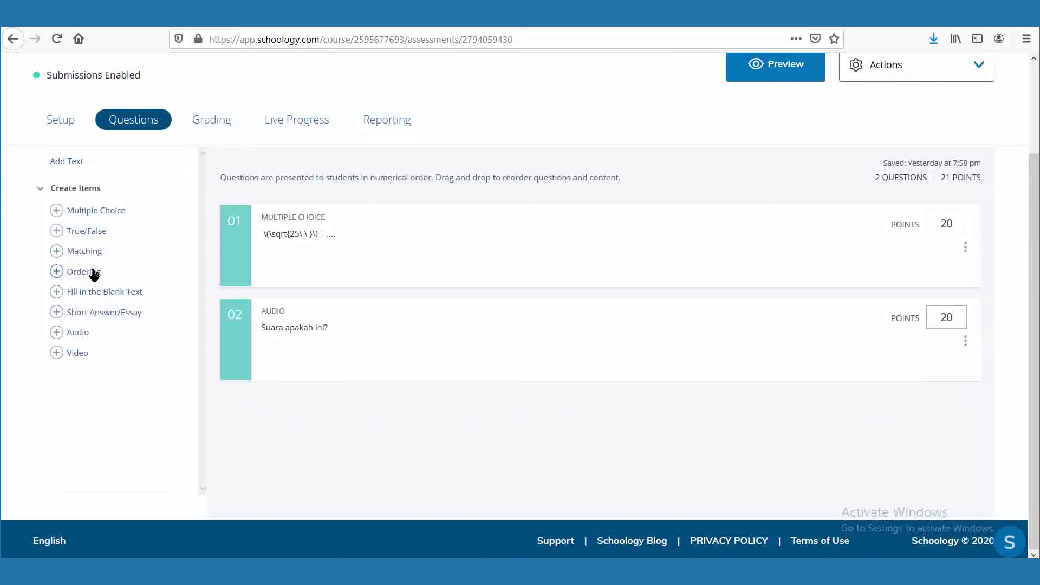
click(84, 272)
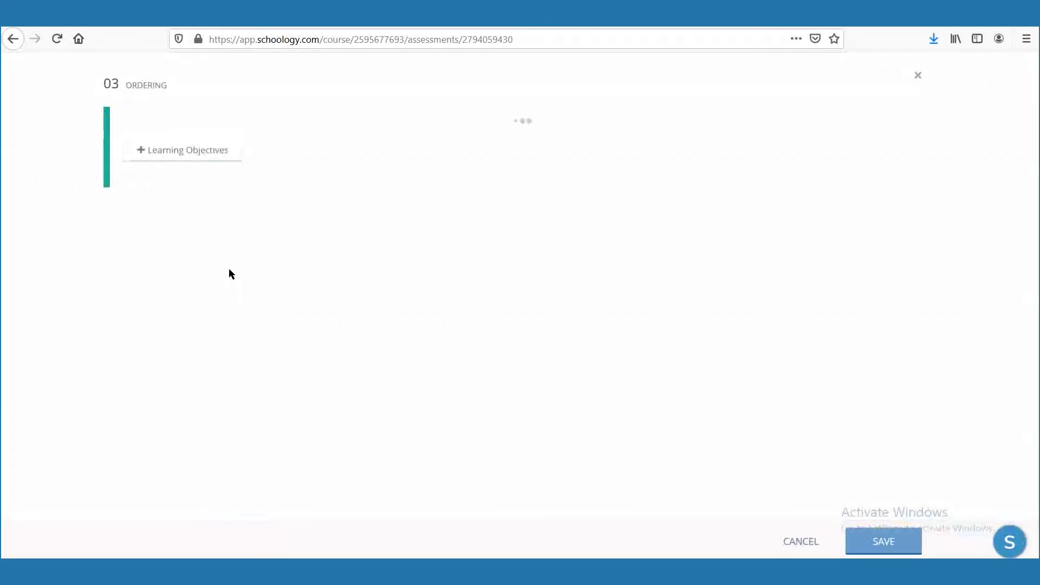
Write the prompt 'Urutkan kegiatan sesuai dengan lagu ini :' and open the Link dialog.
click(197, 175)
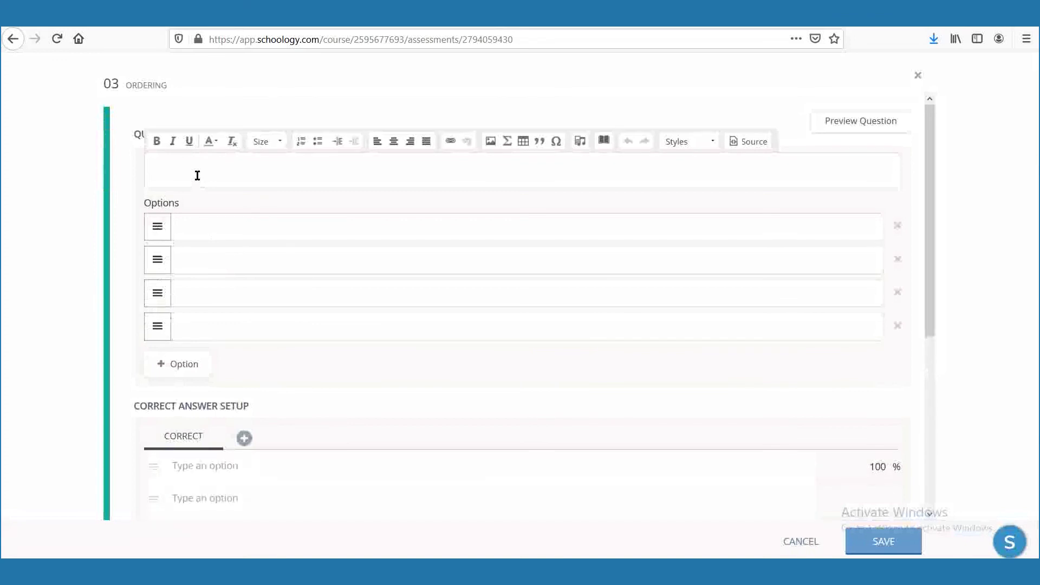
text(Usu)
key(BackSpace)
key(BackSpace)
text(eutka)
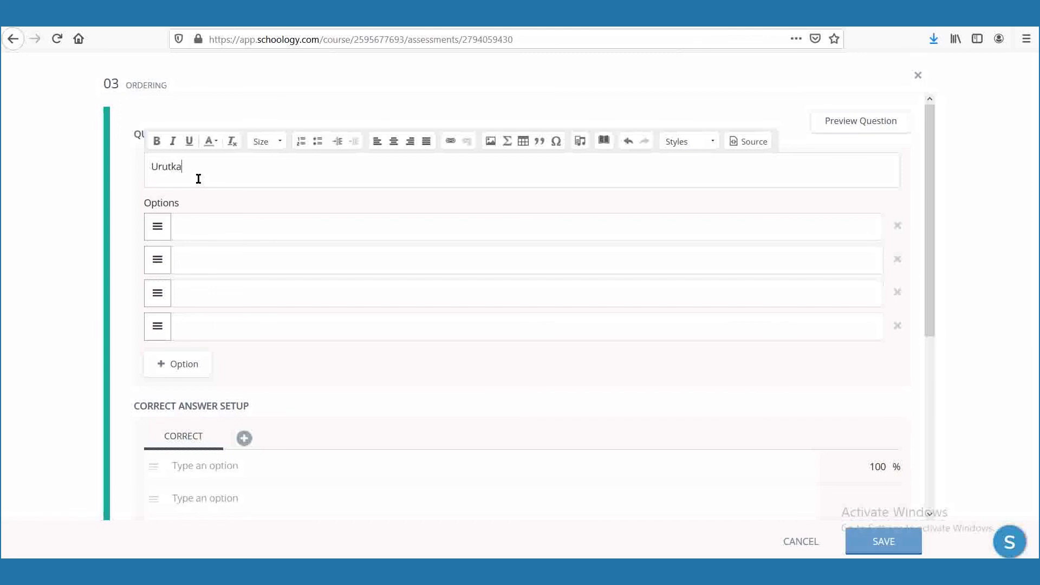
text(n kegiatan sesuai dengan lagu in)
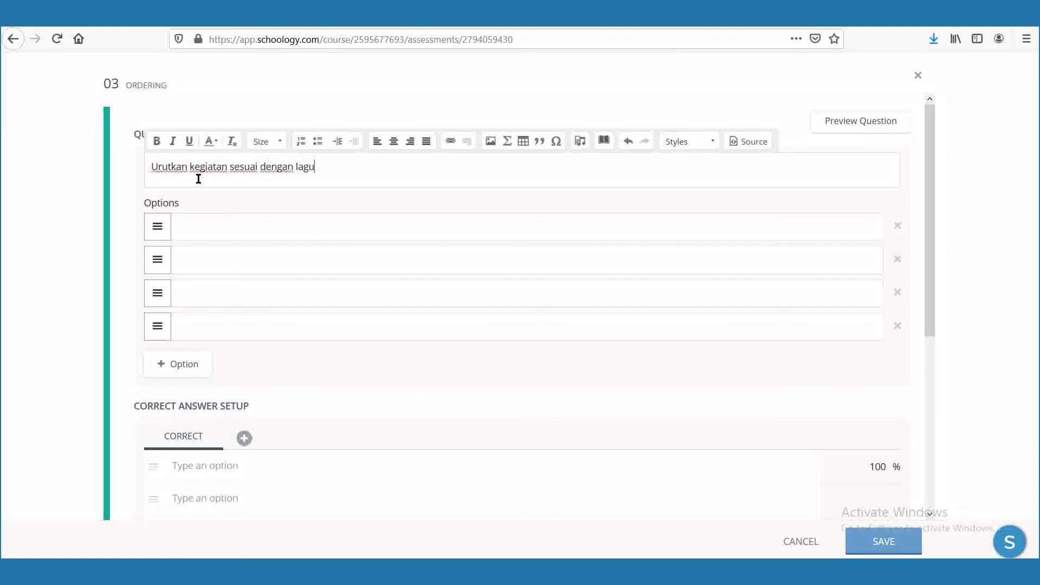
text(i :)
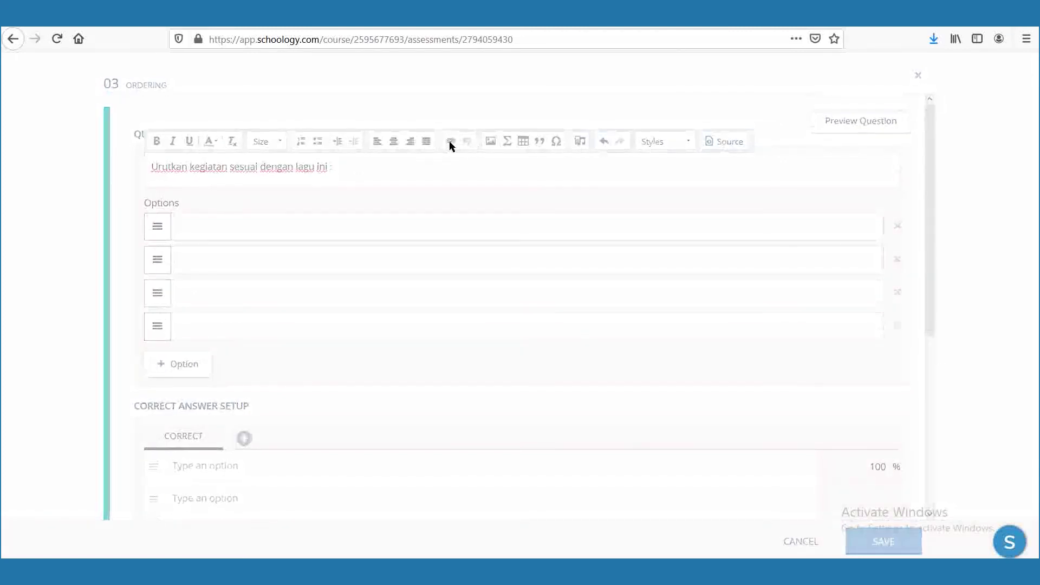
click(460, 151)
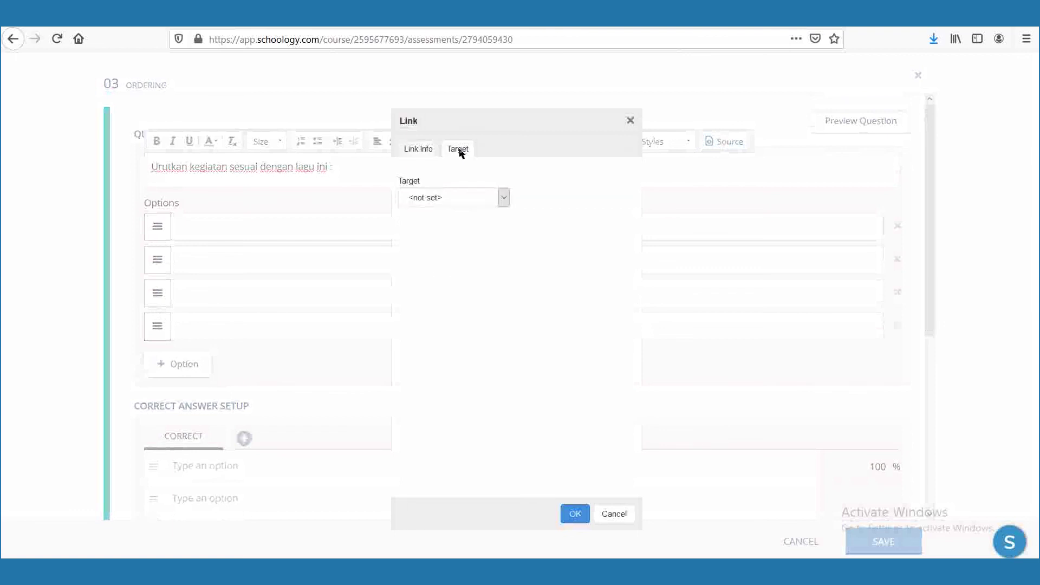
Insert a 'Lagu Bangun Tidur' link to the pasted YouTube URL, with its target set.
click(504, 197)
click(428, 150)
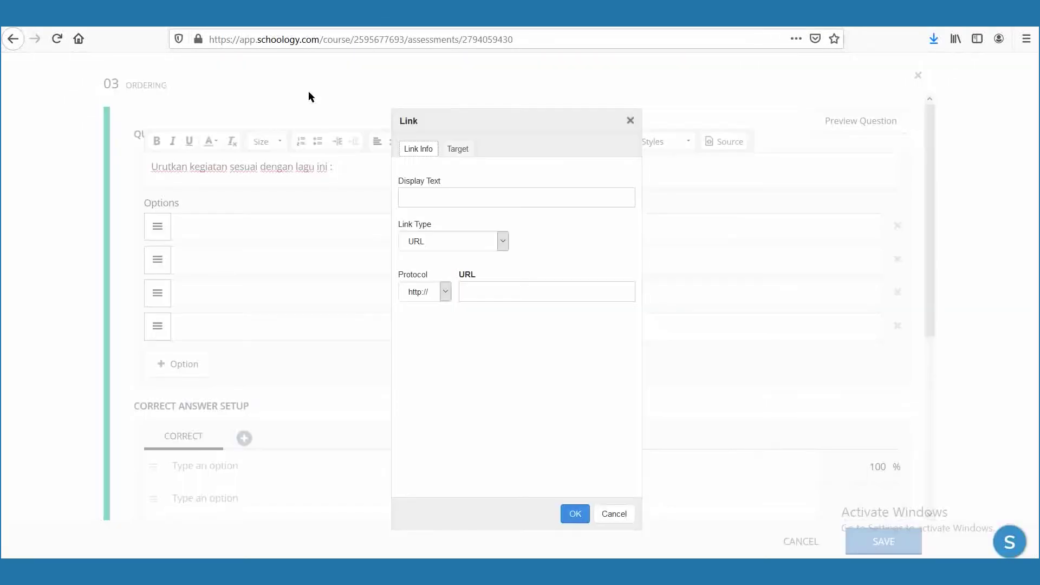
click(542, 292)
text(www.youtube.com/watch?v=H6b1onzadao&t=1s)
click(438, 195)
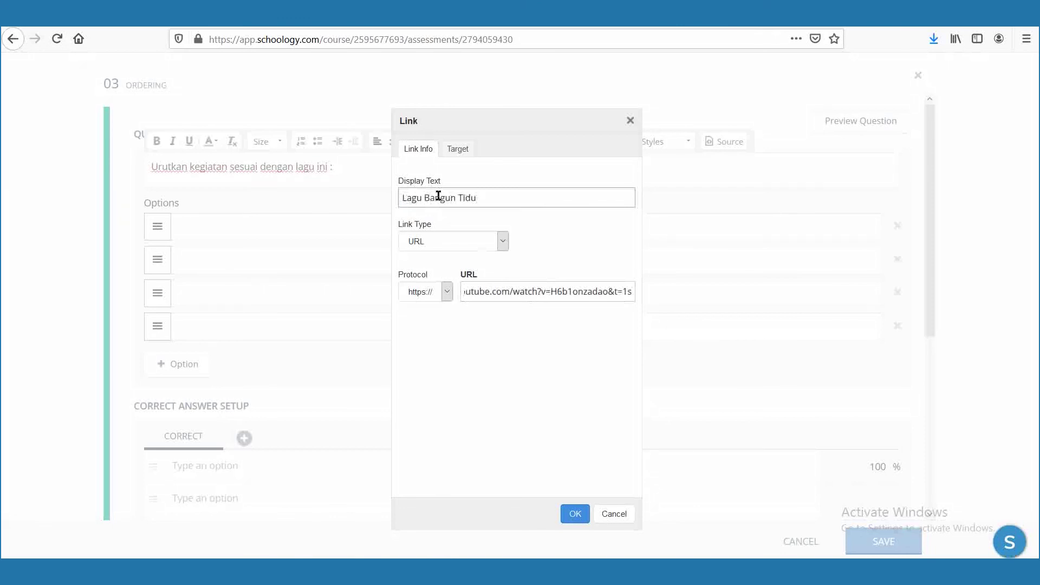
click(456, 150)
click(477, 198)
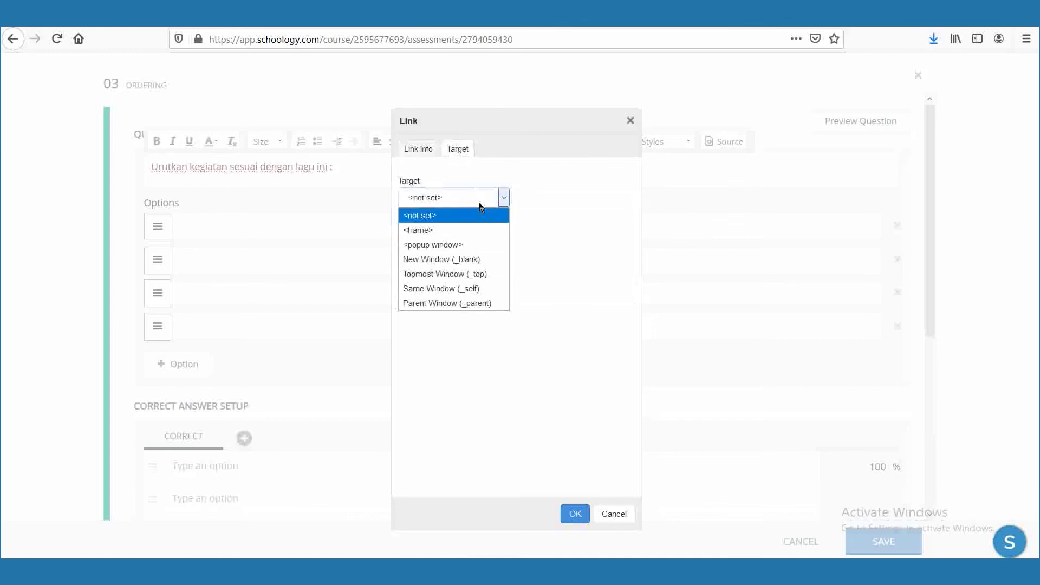
click(583, 514)
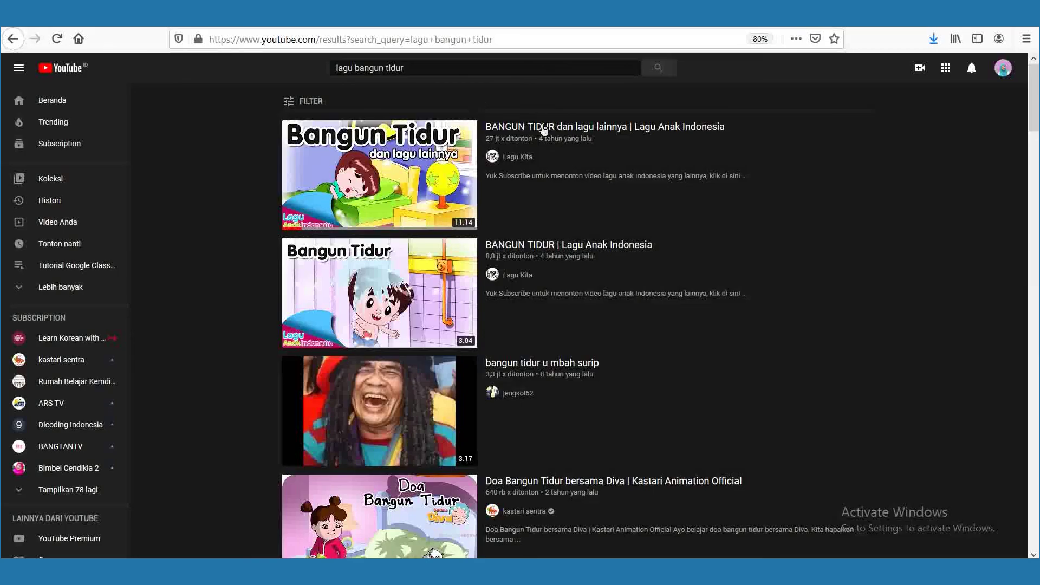
Copy the Bangun Tidur video's iframe embed code from YouTube's Share > Embed panel.
click(529, 124)
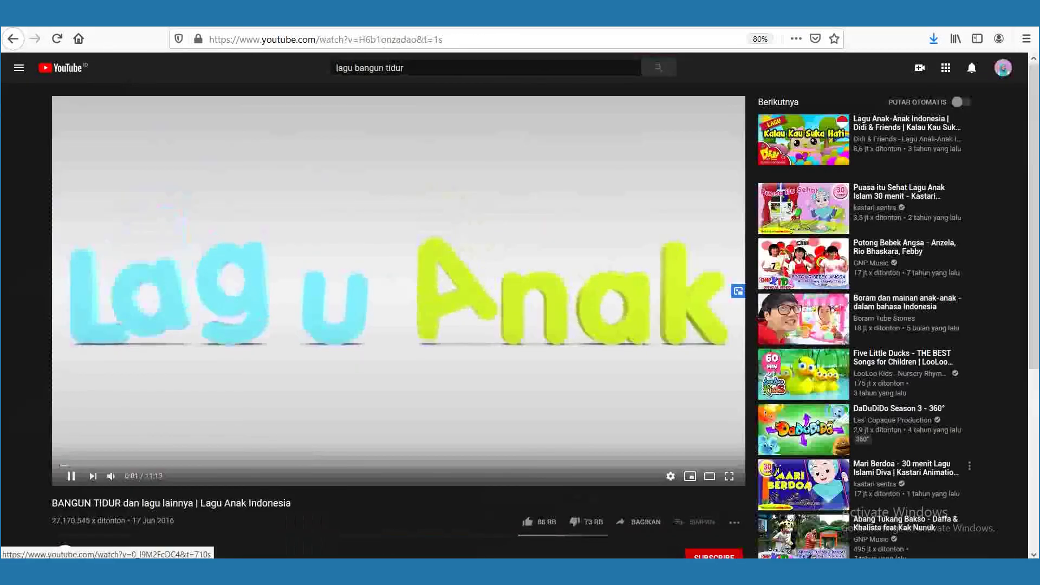
click(427, 259)
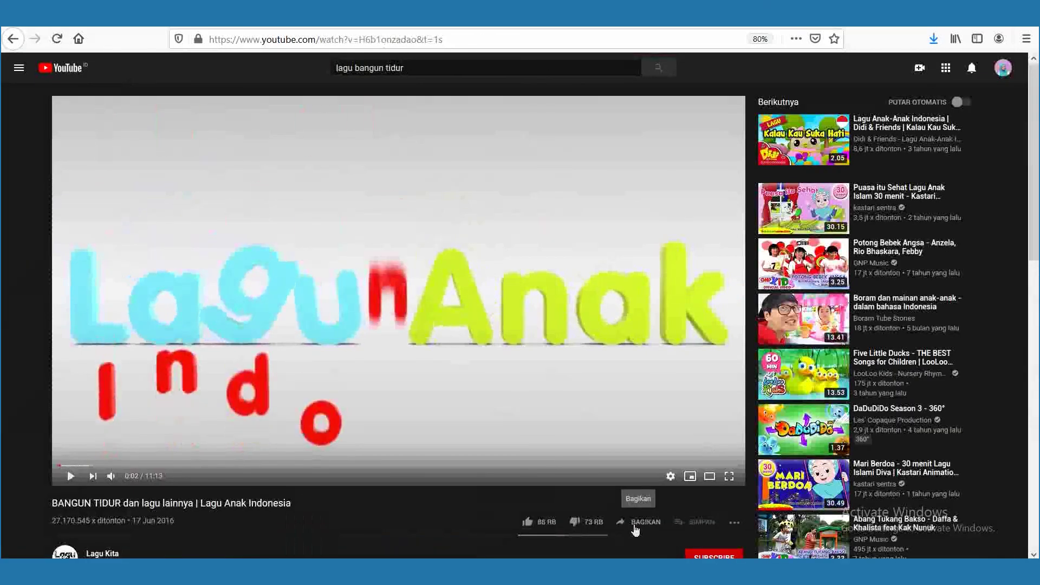
click(635, 524)
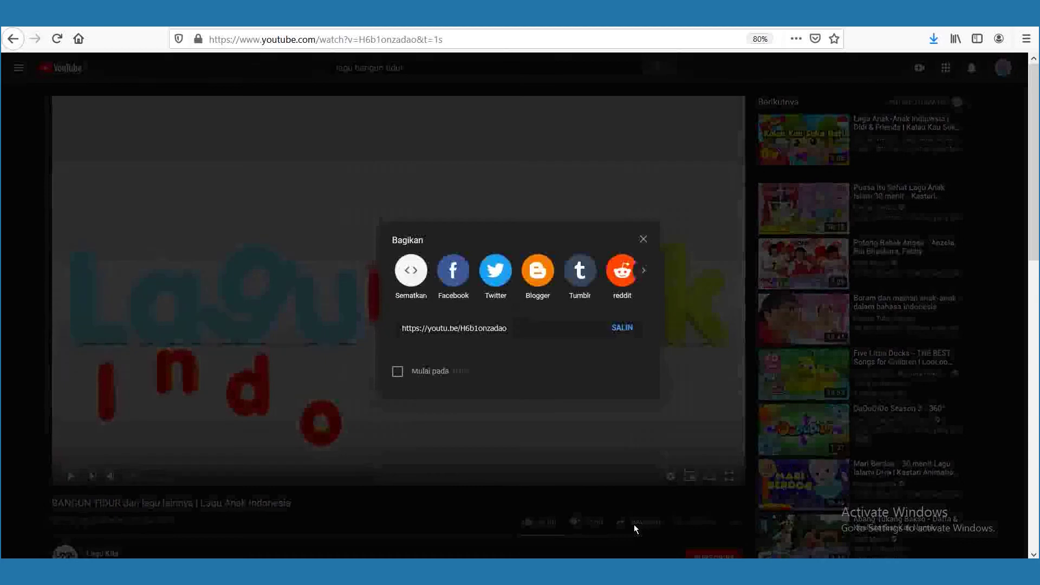
click(410, 270)
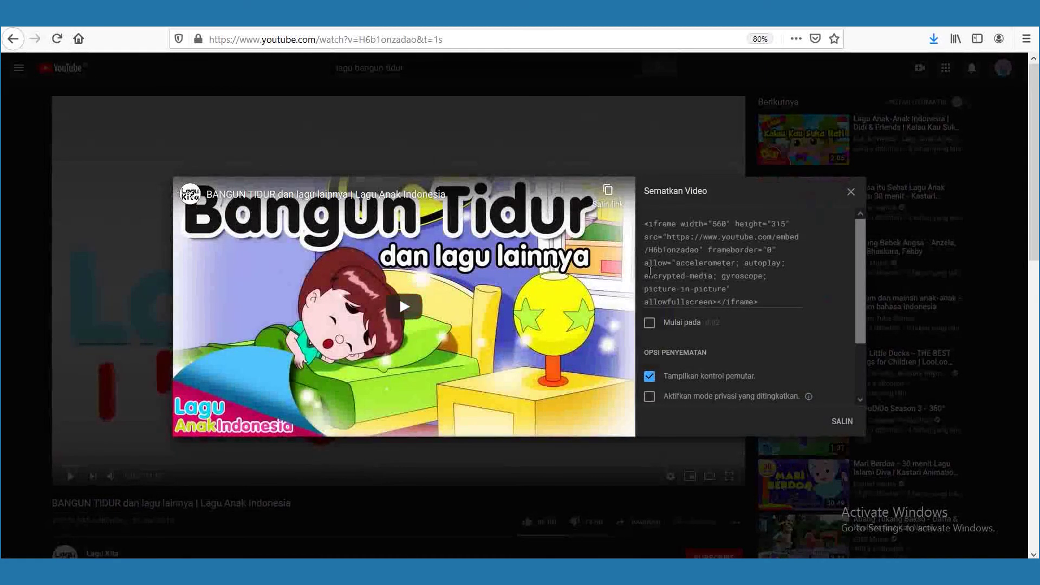
click(673, 269)
right_click(673, 269)
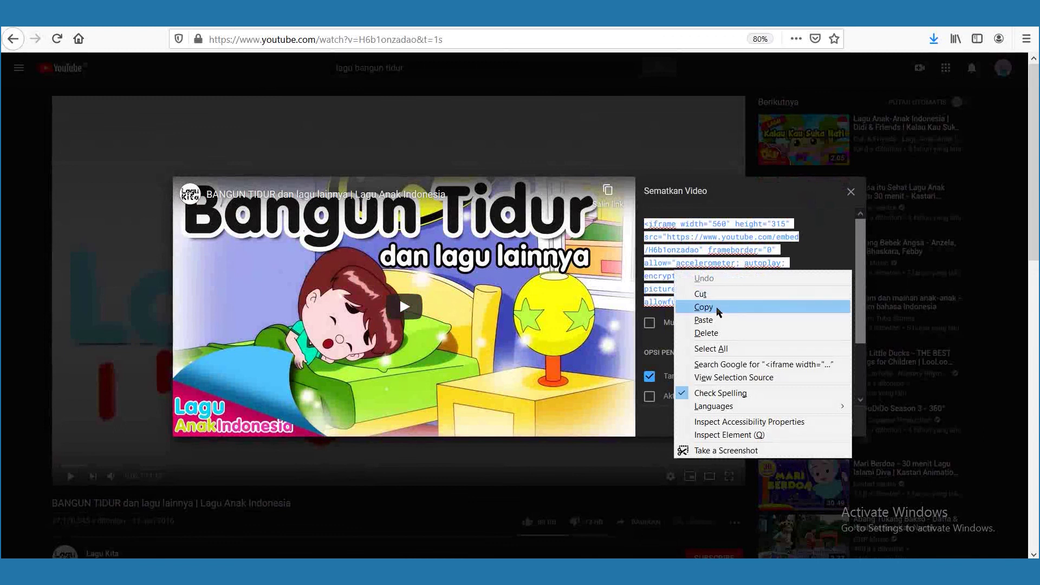
click(718, 306)
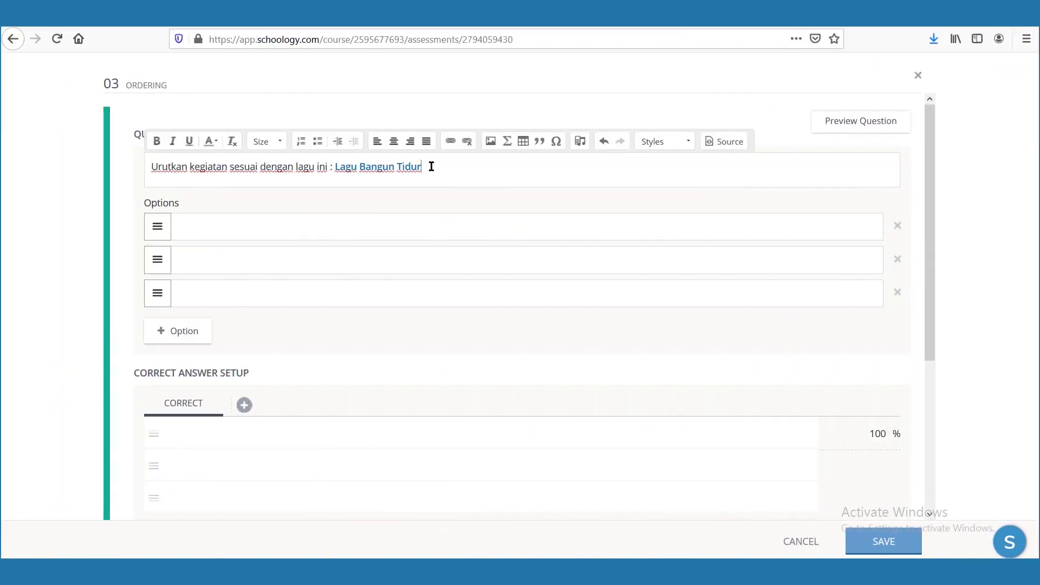
Paste the YouTube iframe code at the end of question 03's HTML source, below the link.
key(Return)
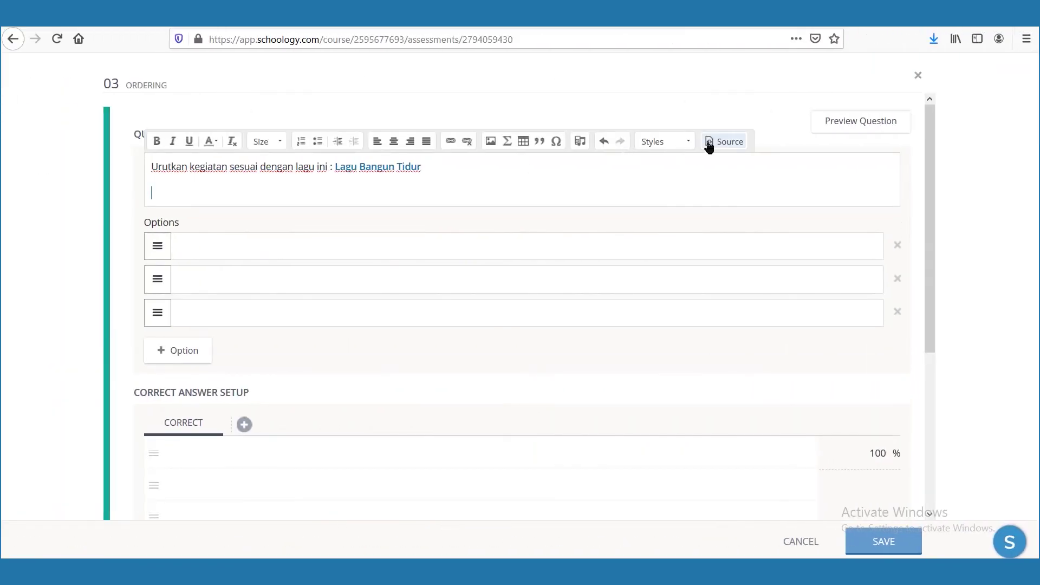
click(712, 147)
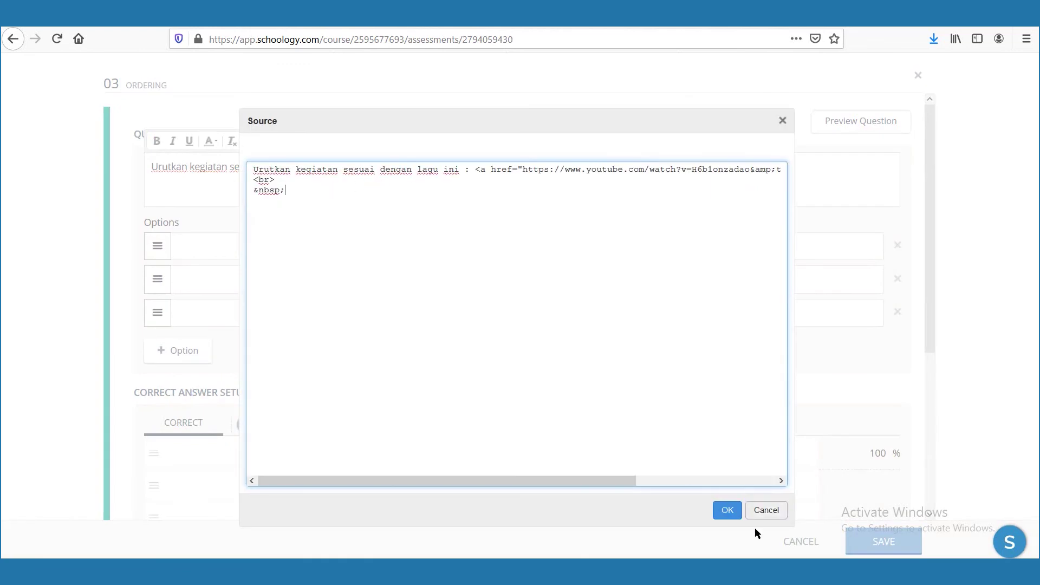
click(729, 510)
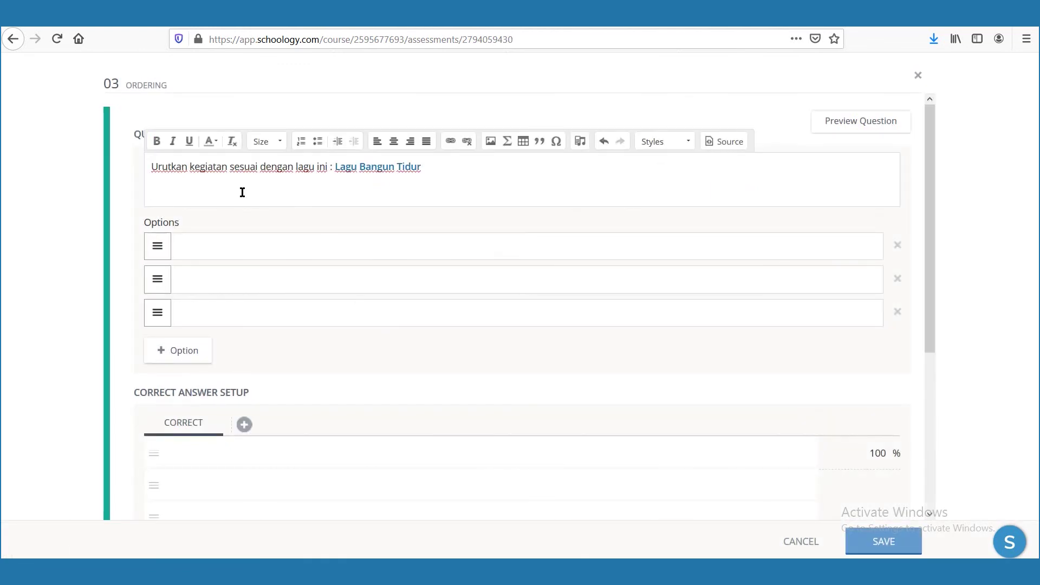
click(726, 143)
key(ctrl+a)
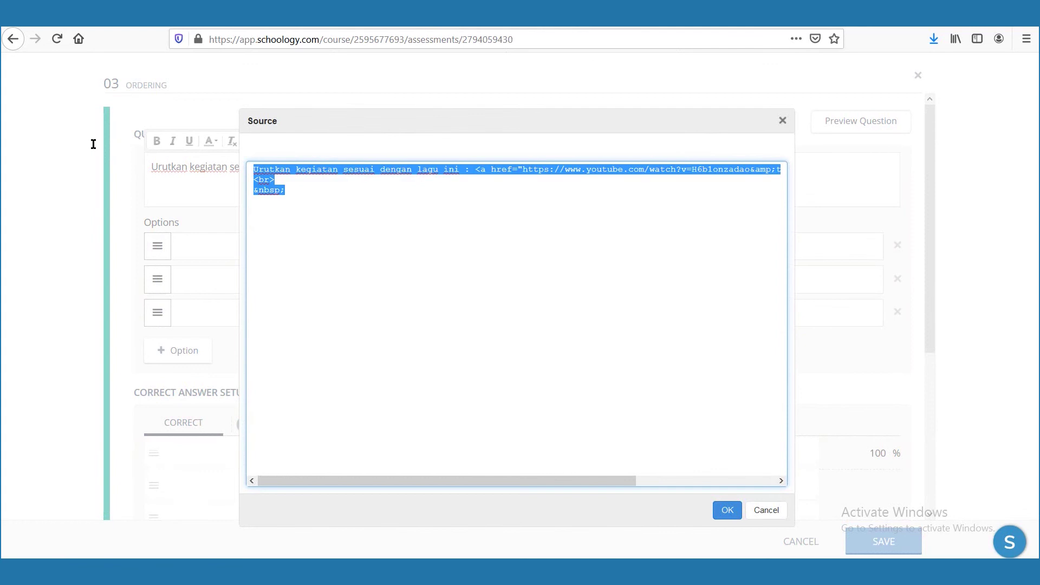
click(382, 194)
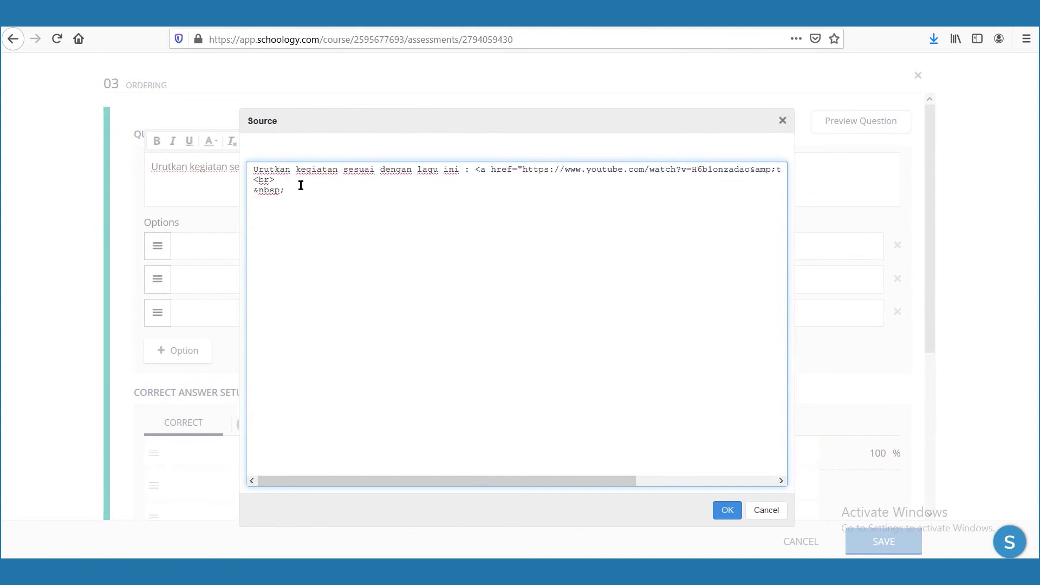
key(ctrl+v)
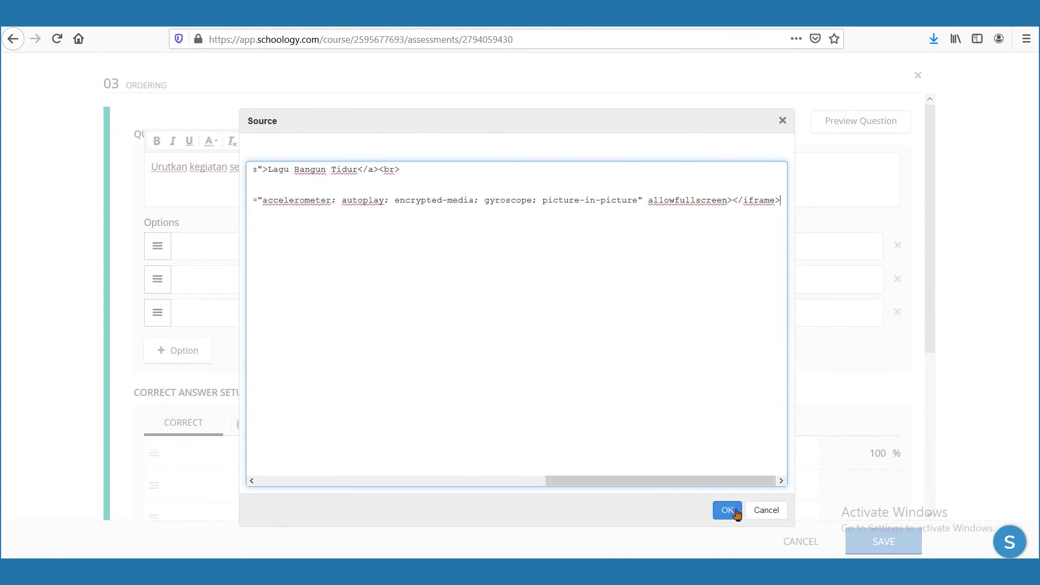
click(732, 511)
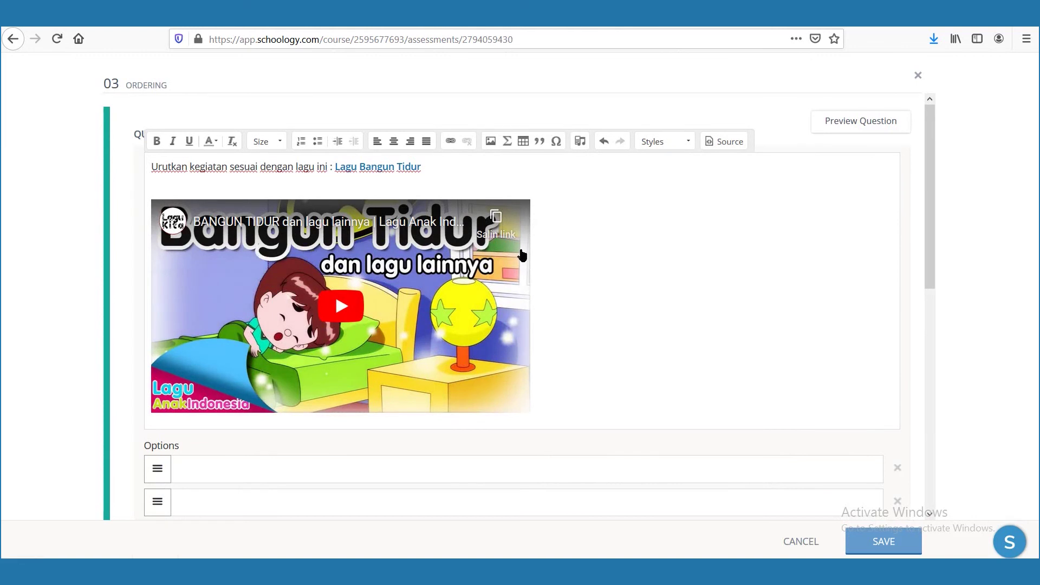
Enter the three options: bangun tidur, mandi and gosok gigi.
scroll(325, 379, down, 2)
click(287, 408)
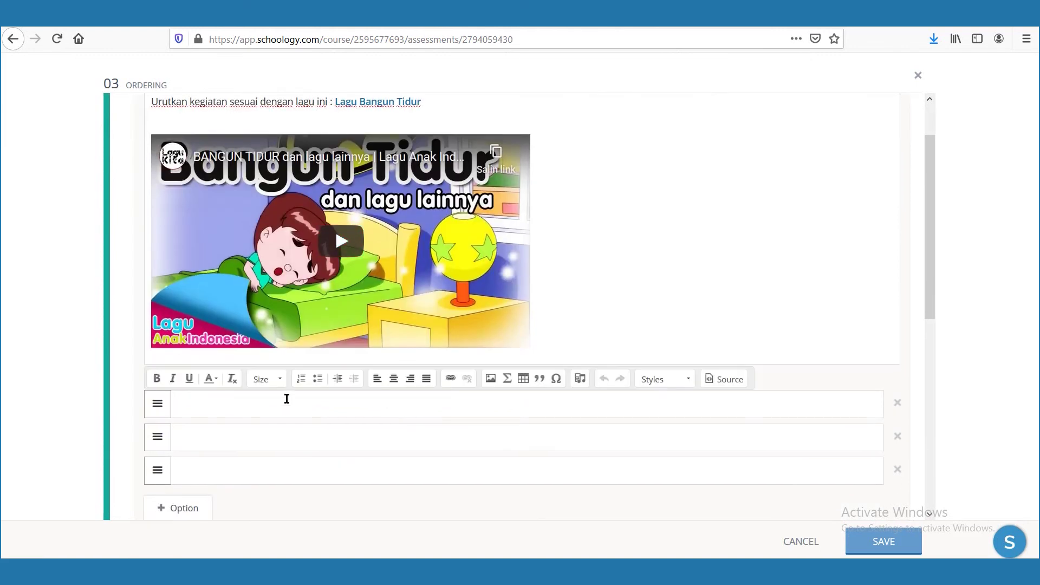
text(bangun tidur)
click(252, 438)
text(mandi)
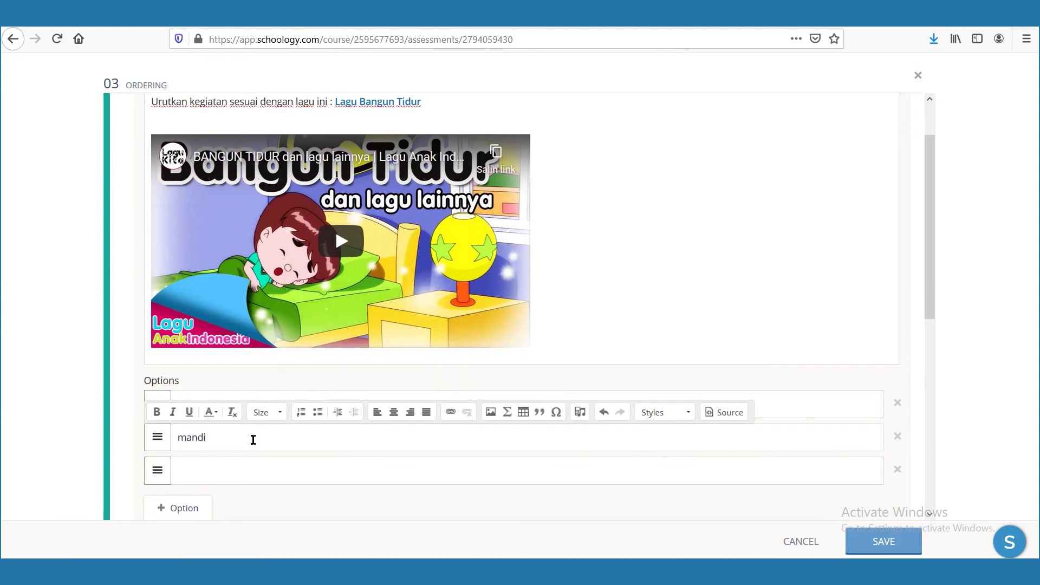
click(243, 470)
text(gosok gigi)
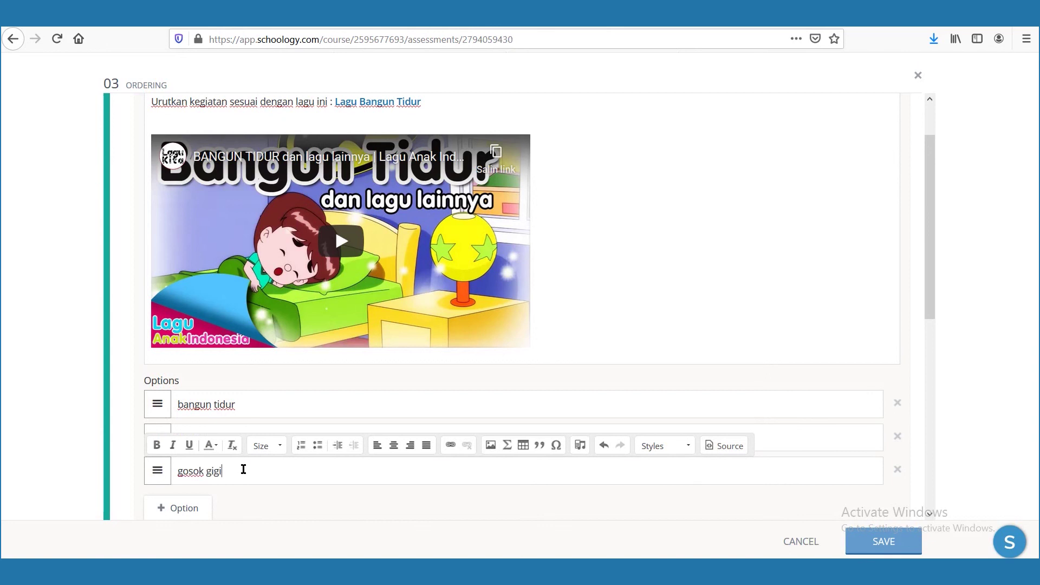
Swap mandi and gosok gigi, and set the correct order to bangun tidur, mandi, gosok gigi.
scroll(243, 469, down, 5)
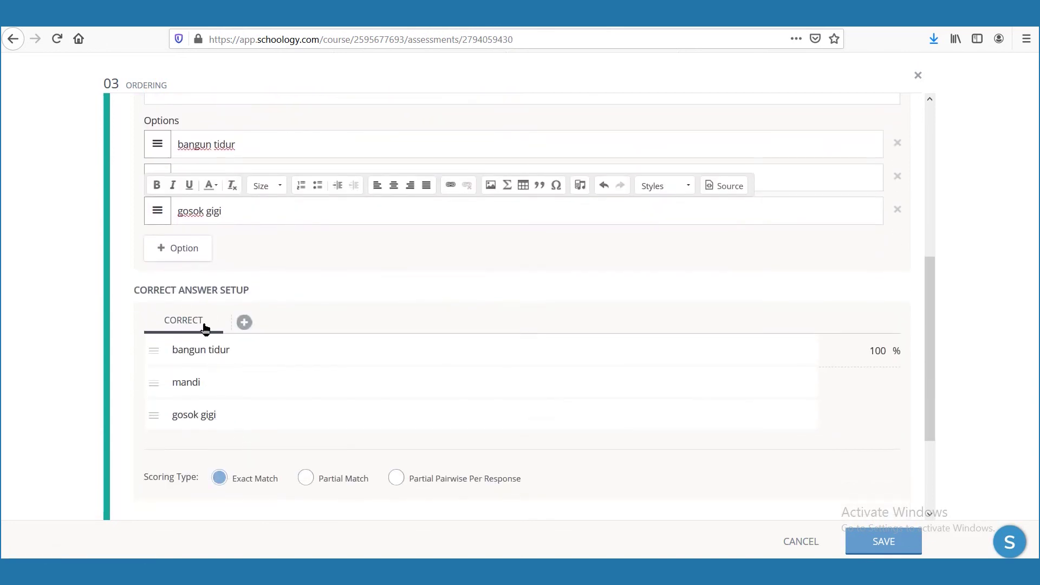
scroll(213, 386, down, 3)
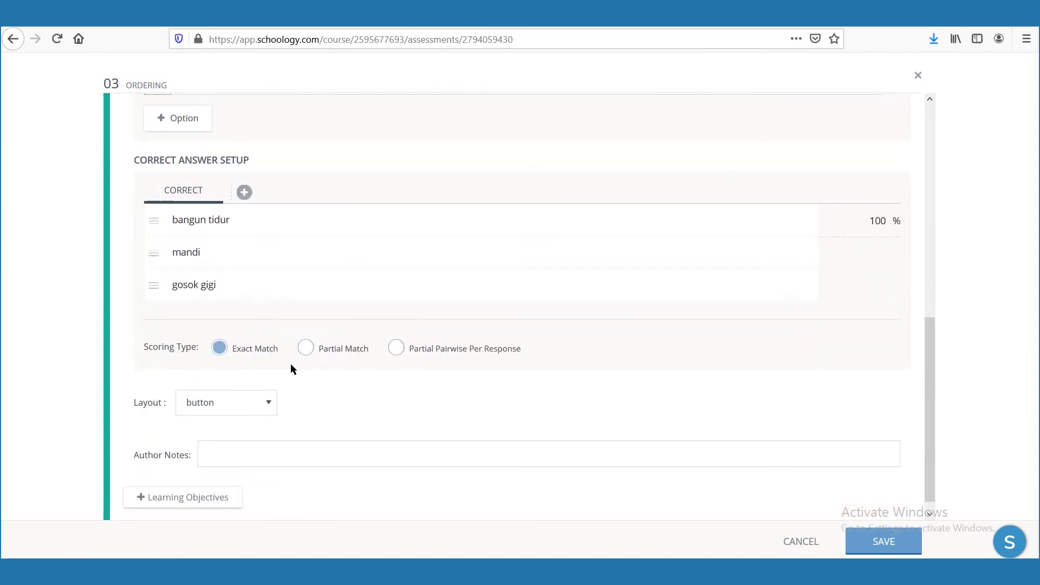
scroll(285, 371, up, 3)
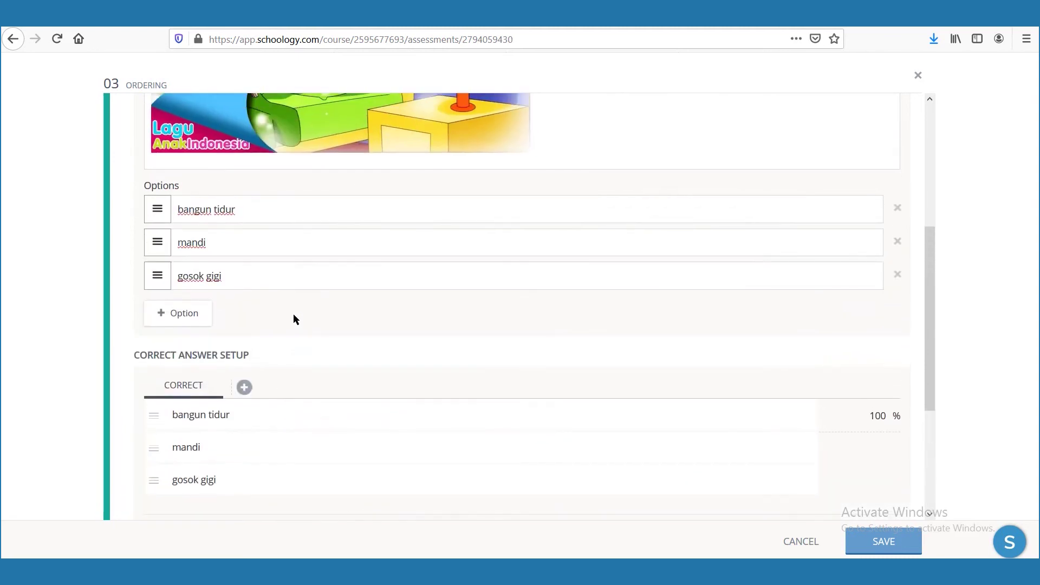
double_click(214, 246)
key(ctrl+x)
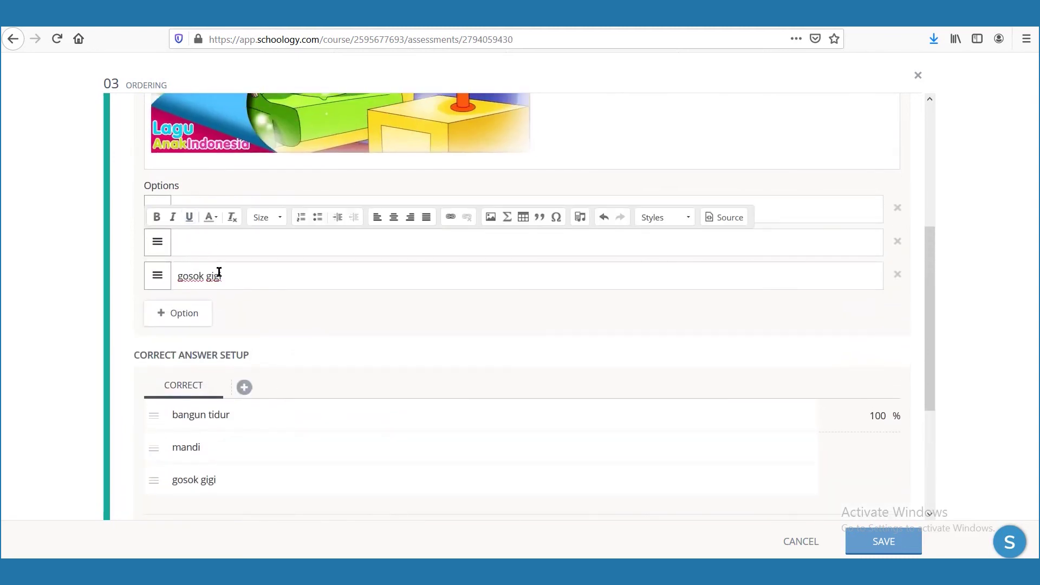
click(220, 275)
key(ctrl+v)
drag(180, 275, 220, 274)
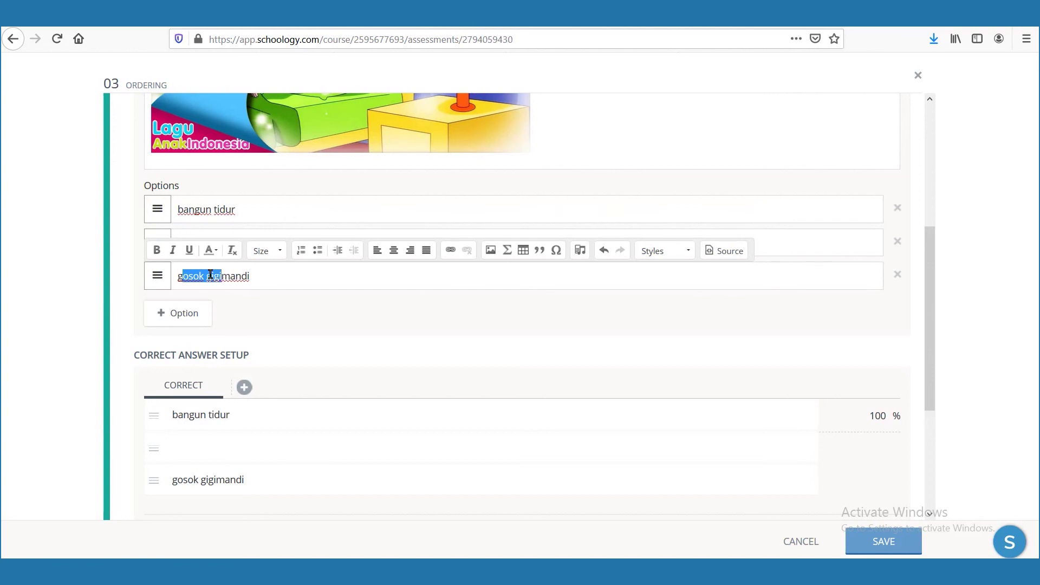
key(ctrl+x)
click(197, 233)
key(ctrl+v)
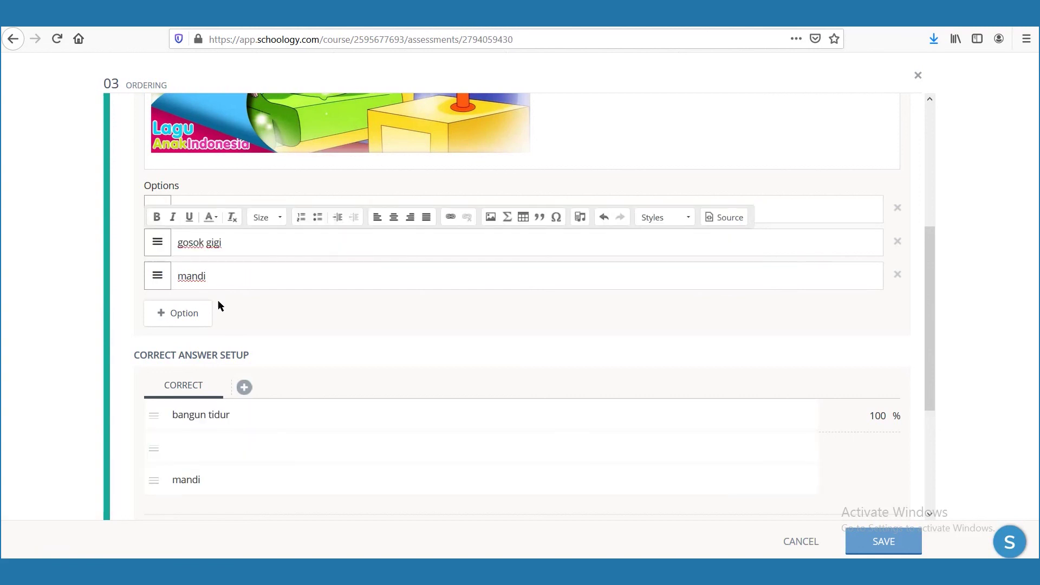
scroll(184, 318, down, 3)
drag(174, 342, 171, 309)
scroll(312, 391, down, 1)
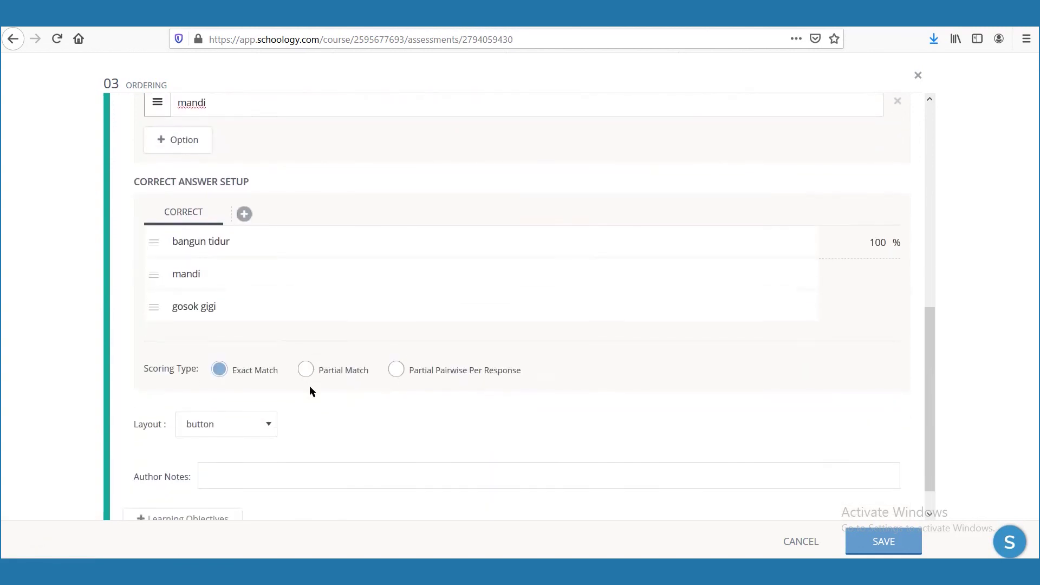
Check the answer layout choices, preview ordering question 03 as students see it, then save.
click(244, 411)
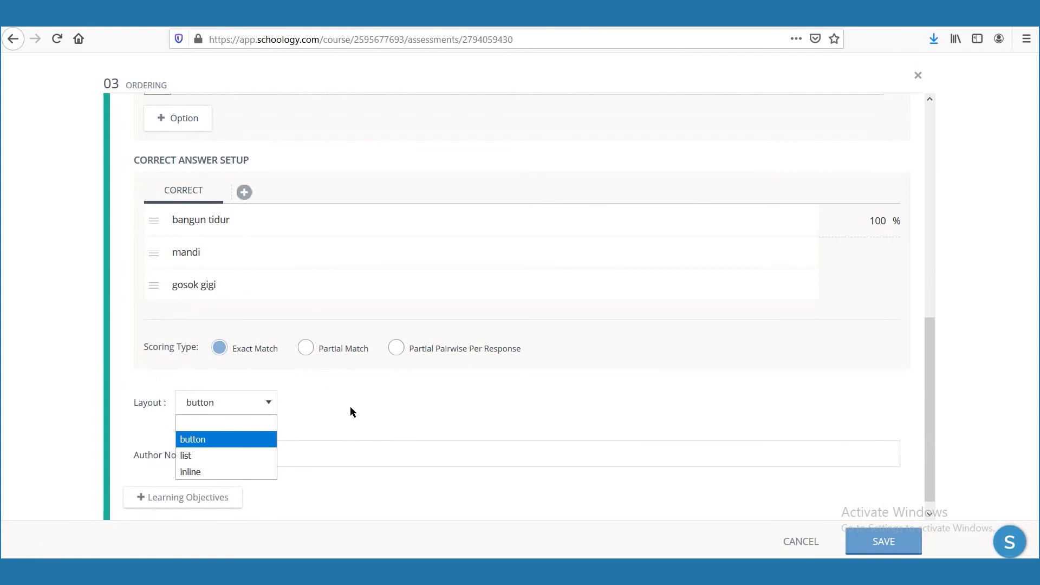
scroll(350, 401, up, 8)
click(858, 129)
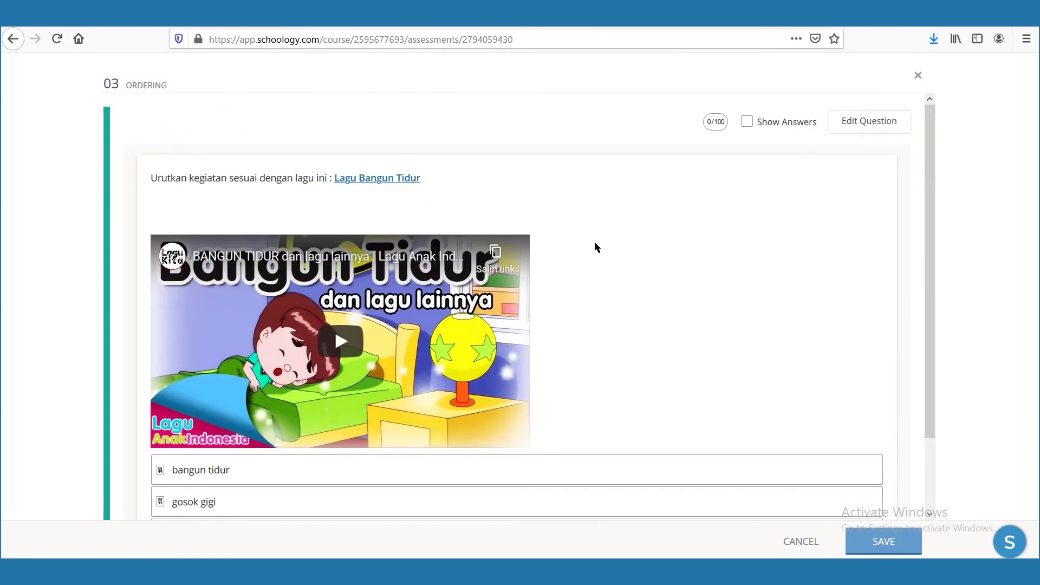
scroll(618, 216, down, 2)
scroll(619, 217, up, 2)
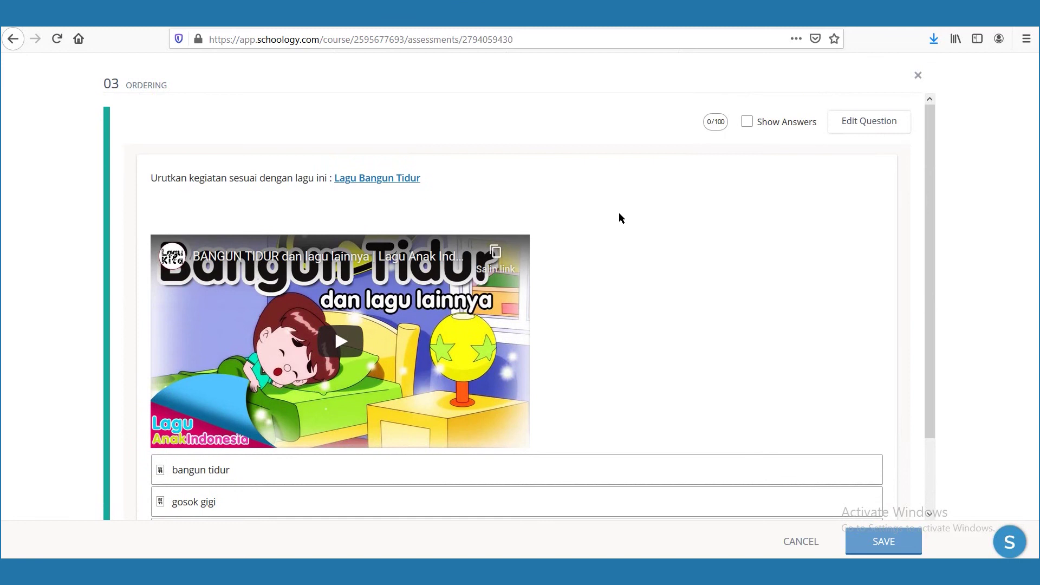
click(848, 119)
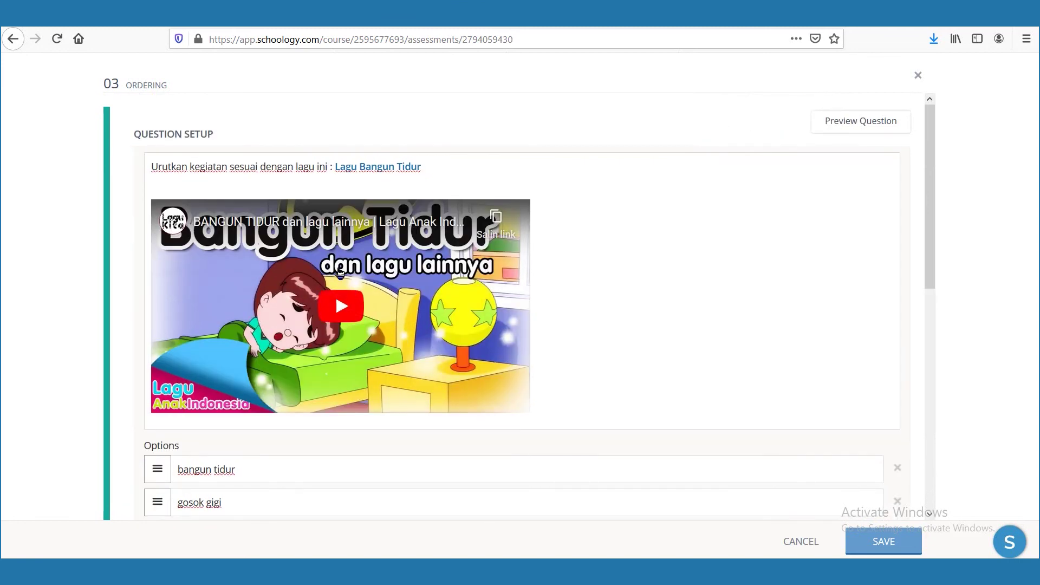
scroll(338, 267, down, 4)
scroll(337, 268, down, 4)
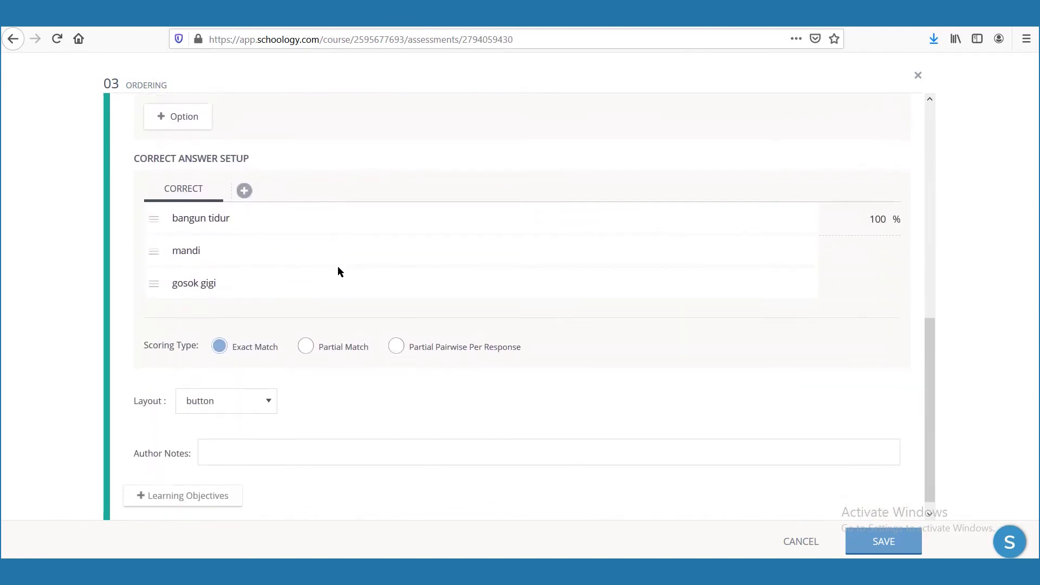
click(864, 552)
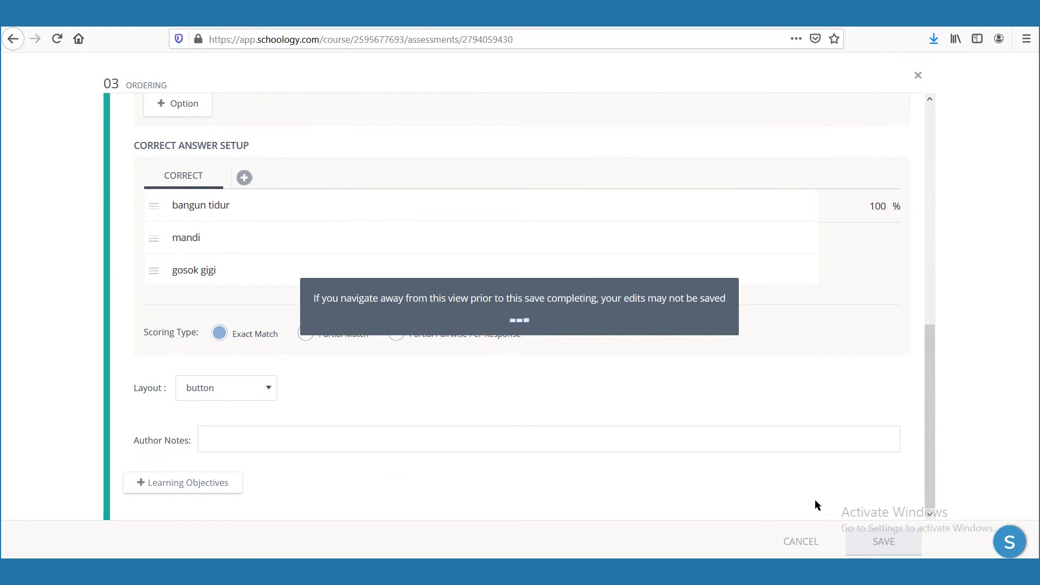